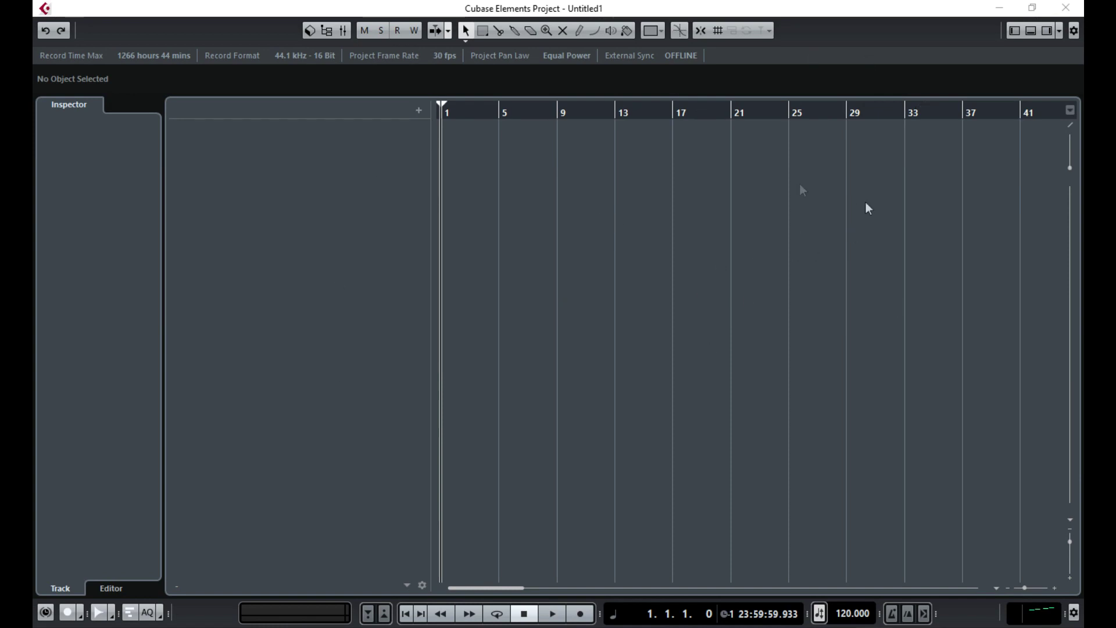
# - Add an instrument track with Kontakt 5 16out from the VST Instruments panel
pyautogui.click(1046, 30)
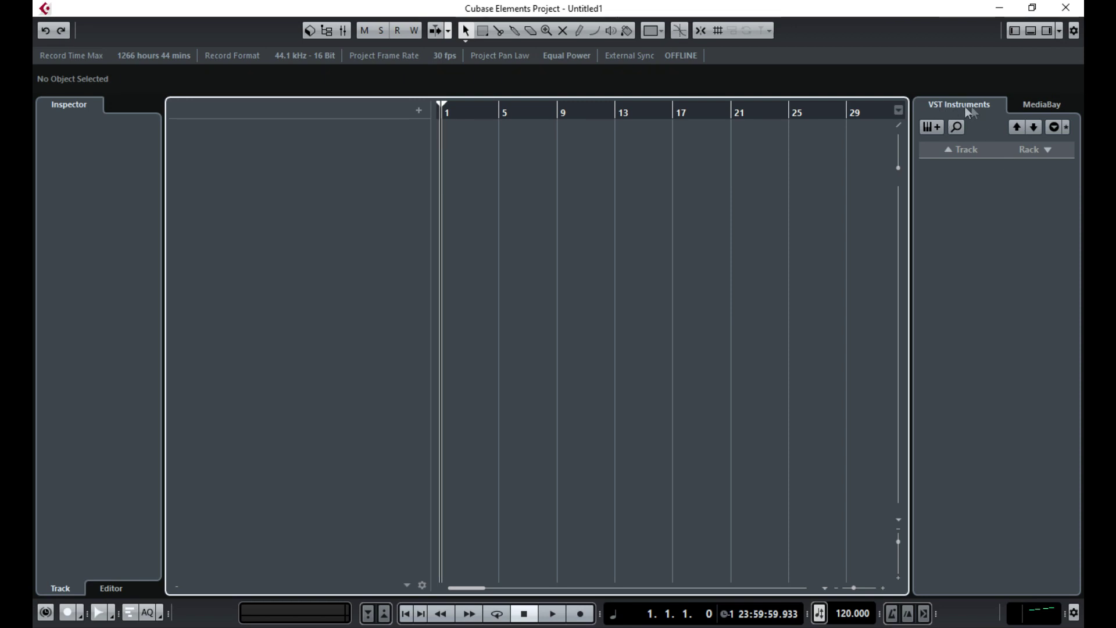
pyautogui.click(932, 127)
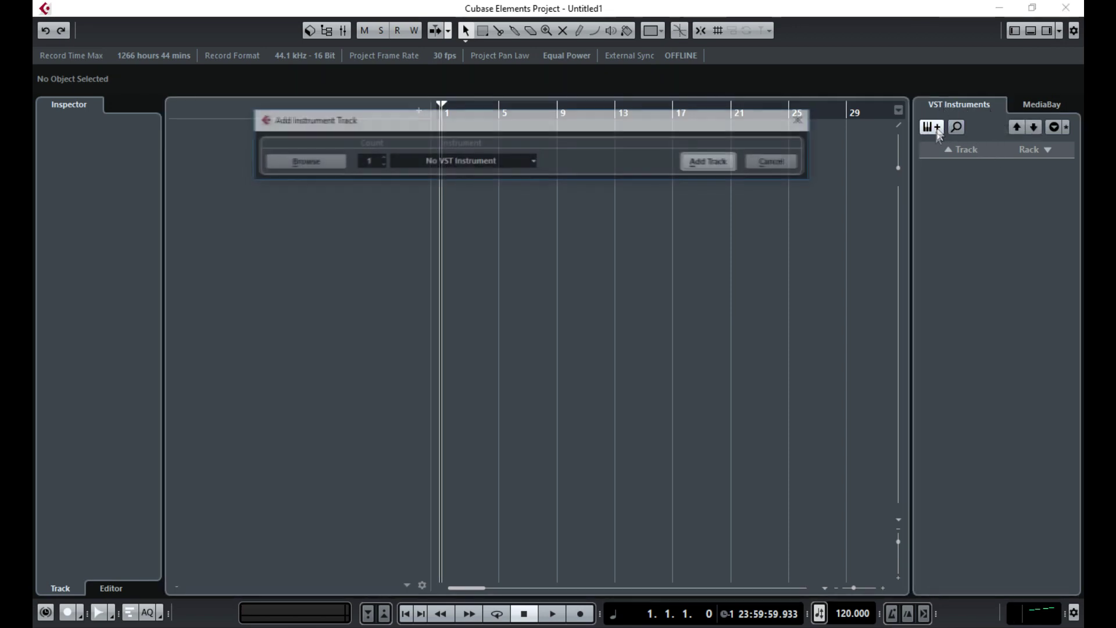
pyautogui.click(456, 163)
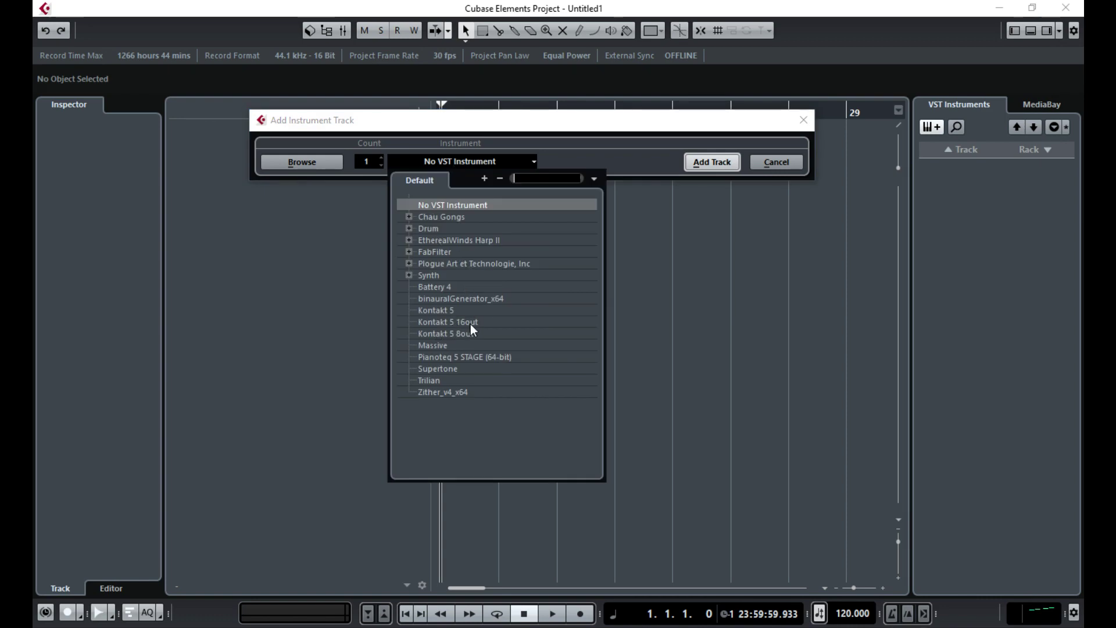
pyautogui.click(449, 322)
pyautogui.click(711, 163)
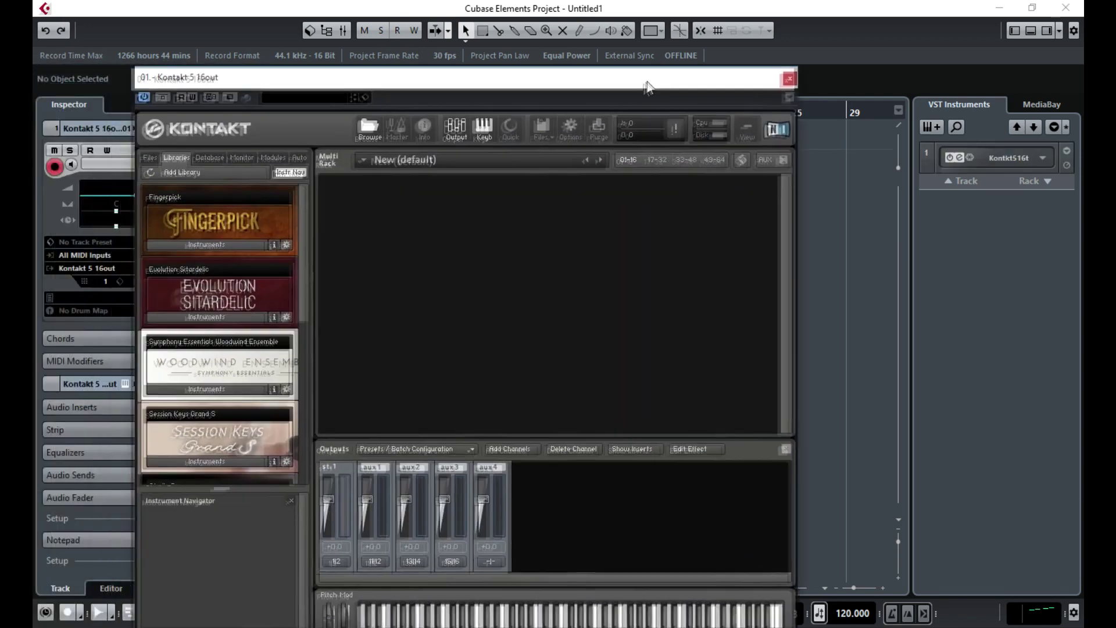
# - Reposition the Kontakt window, hide its outputs section and list the String Ensemble instruments
pyautogui.moveTo(648, 82); pyautogui.dragTo(716, 50)
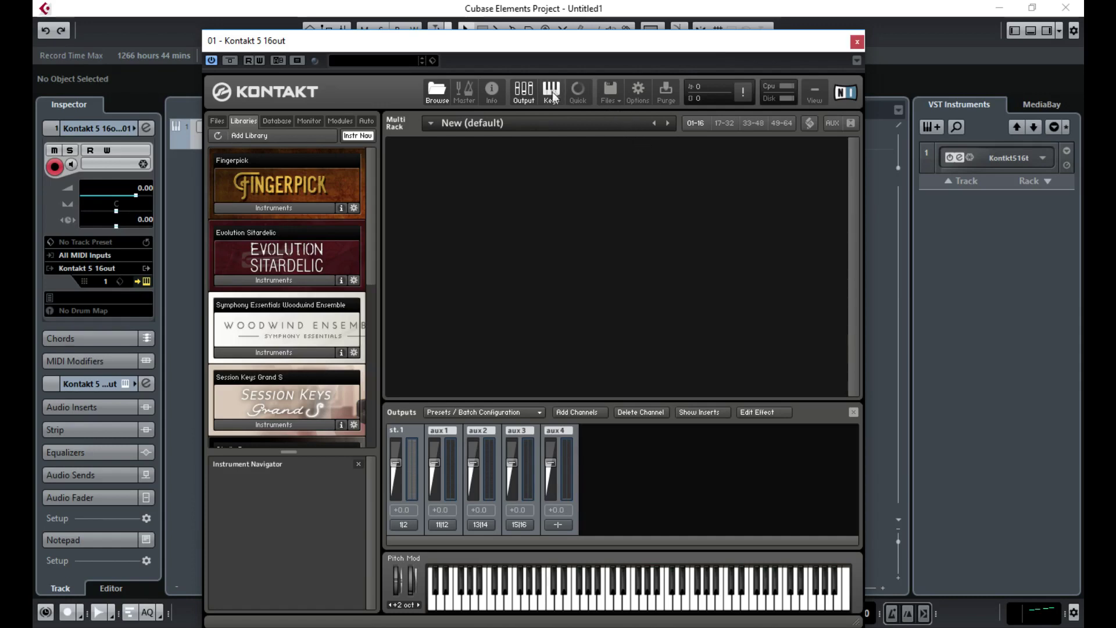
pyautogui.click(523, 92)
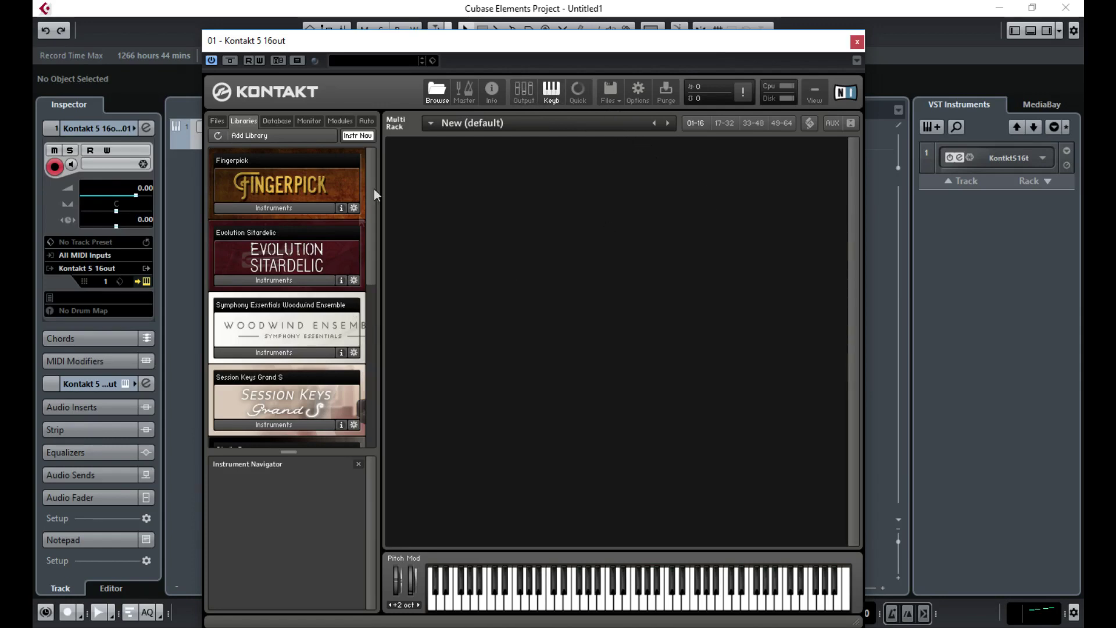
pyautogui.moveTo(371, 184); pyautogui.dragTo(374, 319)
pyautogui.click(285, 356)
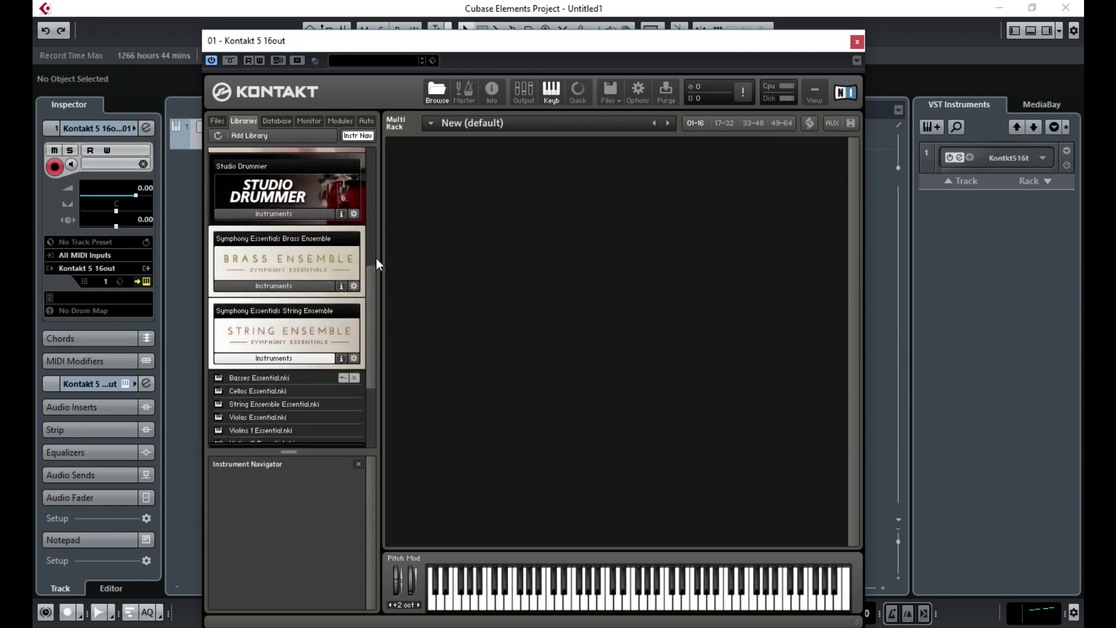
pyautogui.moveTo(371, 281); pyautogui.dragTo(365, 310)
# - Load Violins 1, Violas, Cellos and Basses Essential into the Kontakt rack
pyautogui.click(253, 364)
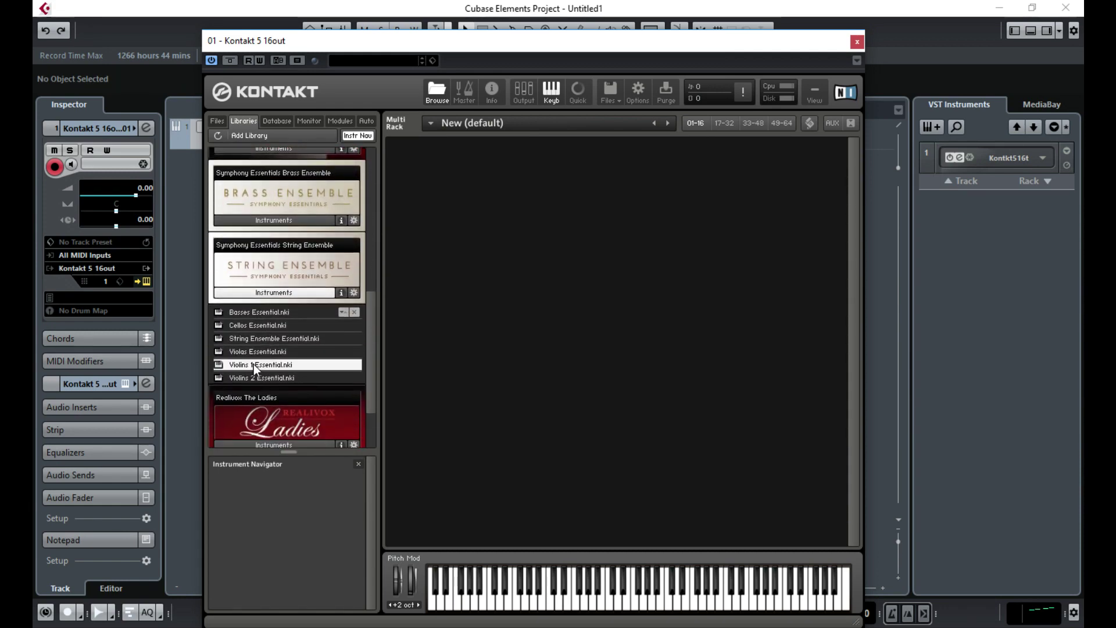
pyautogui.moveTo(254, 364); pyautogui.dragTo(723, 208)
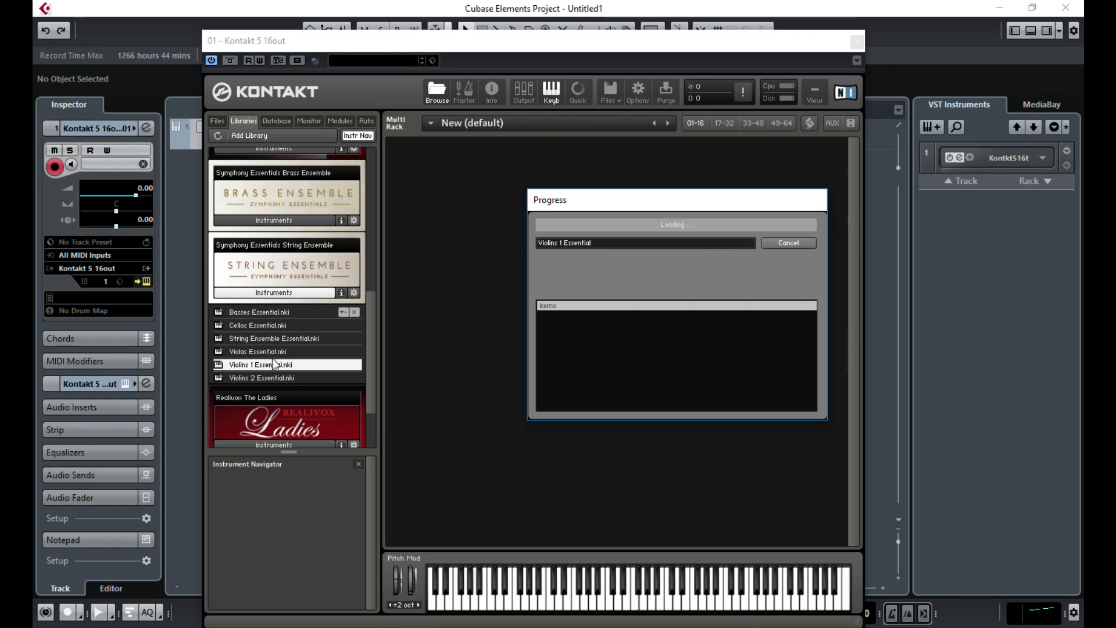
pyautogui.click(256, 352)
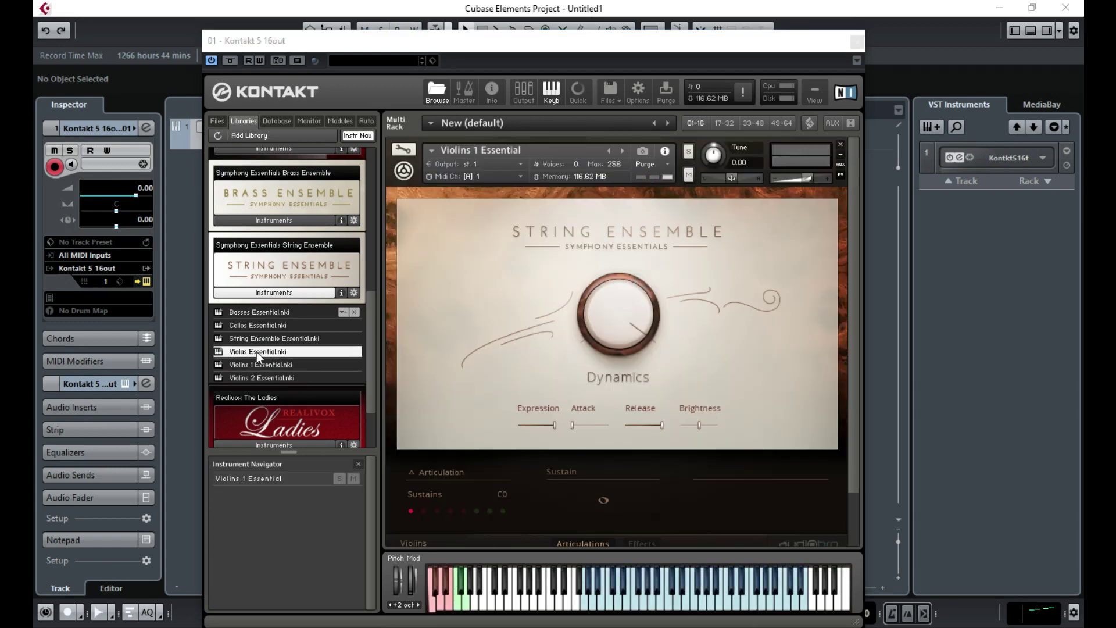
pyautogui.moveTo(257, 352); pyautogui.dragTo(589, 185)
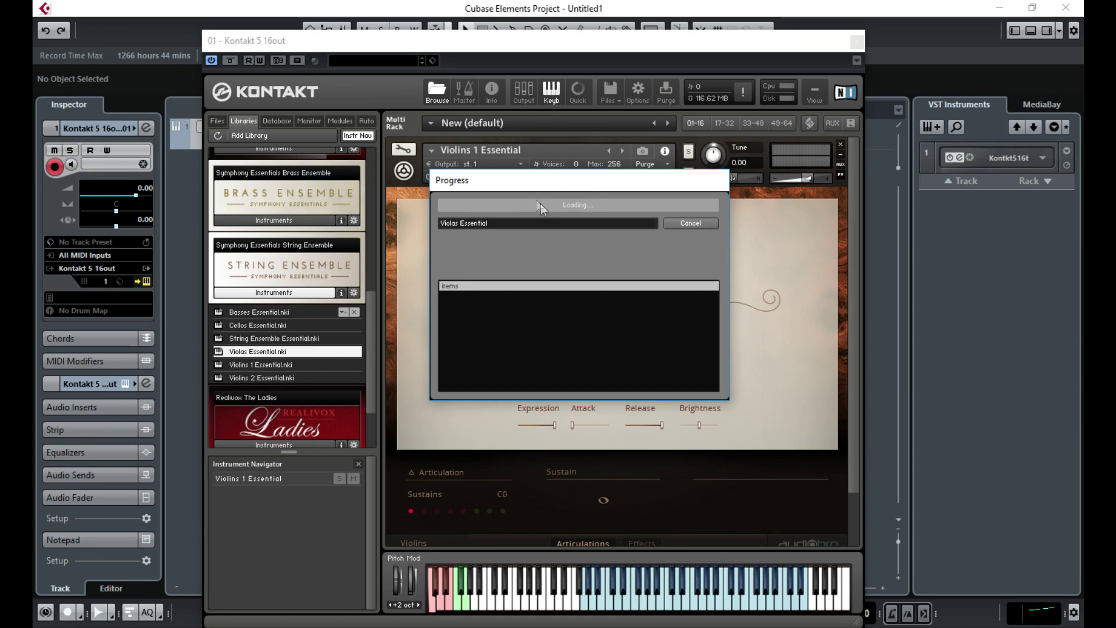
pyautogui.scroll(-1, 370, 311)
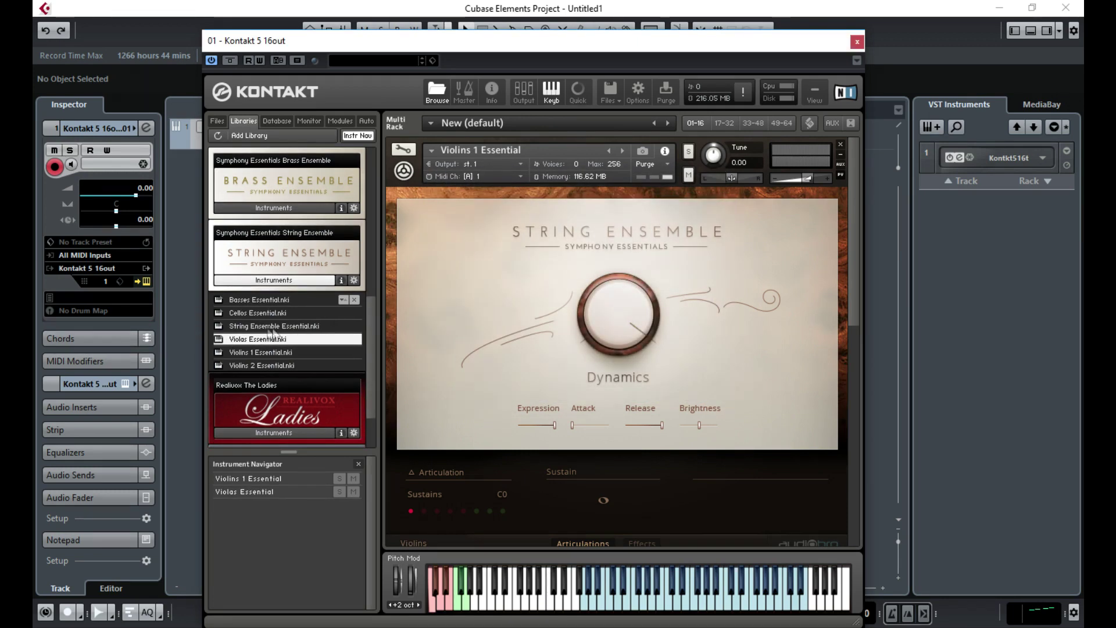
pyautogui.doubleClick(250, 313)
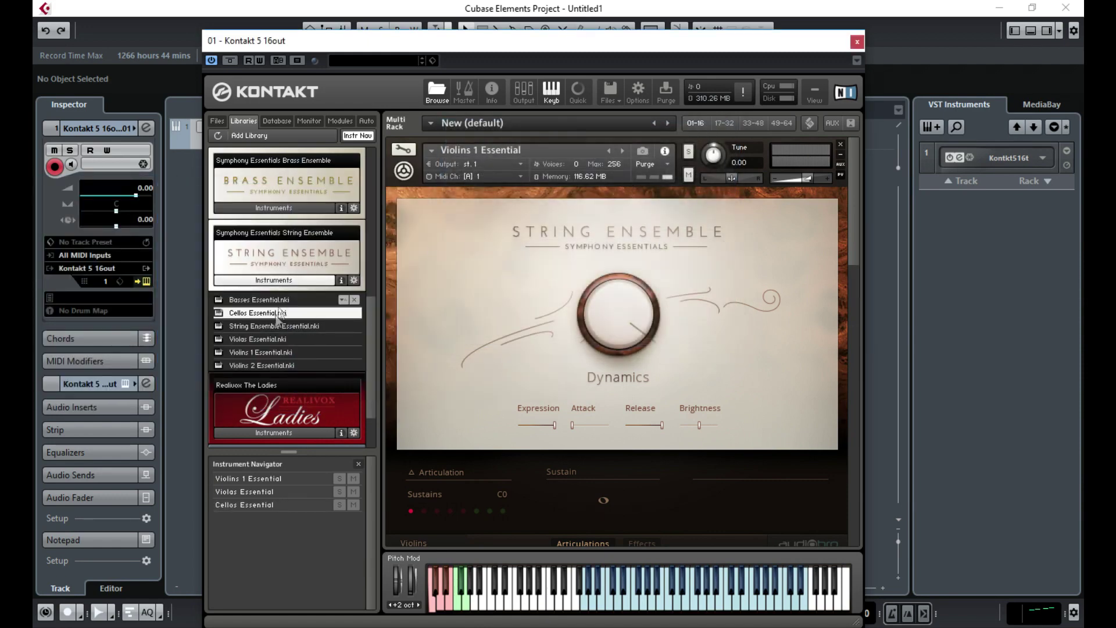
pyautogui.doubleClick(251, 301)
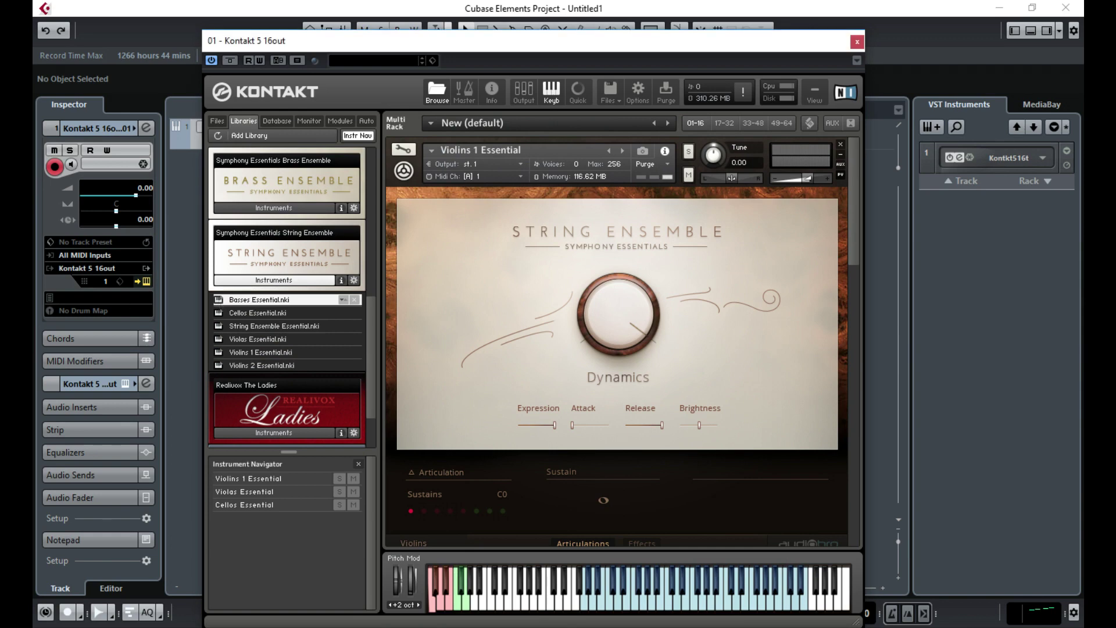
# - Collapse the Violins 1, Violas and Cellos instrument views, then bring up the mixer
pyautogui.click(403, 170)
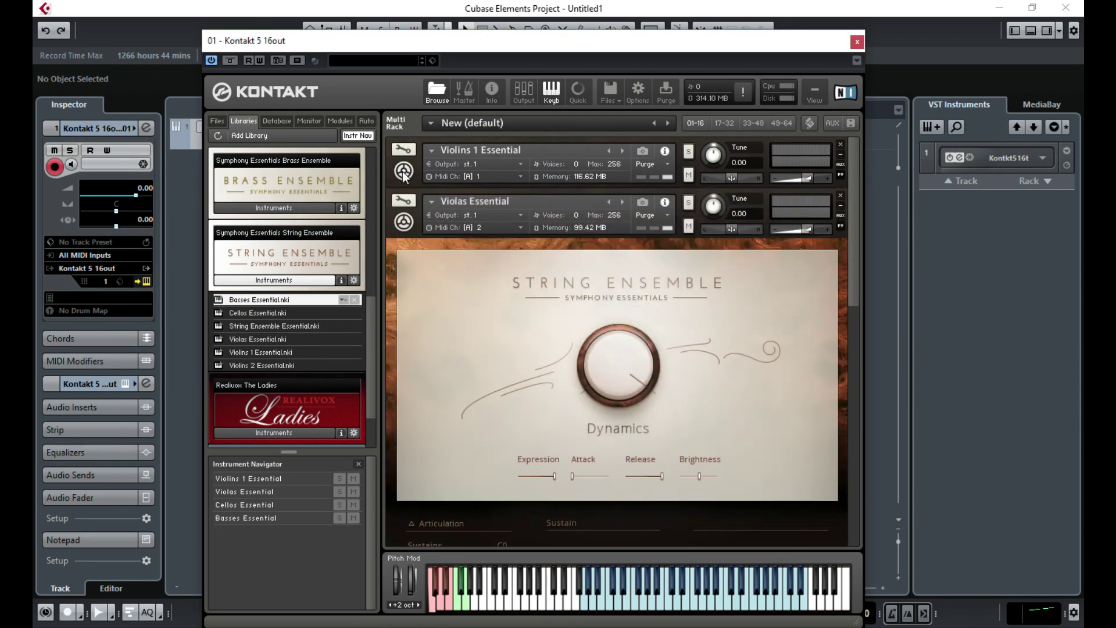
pyautogui.click(403, 221)
pyautogui.click(403, 272)
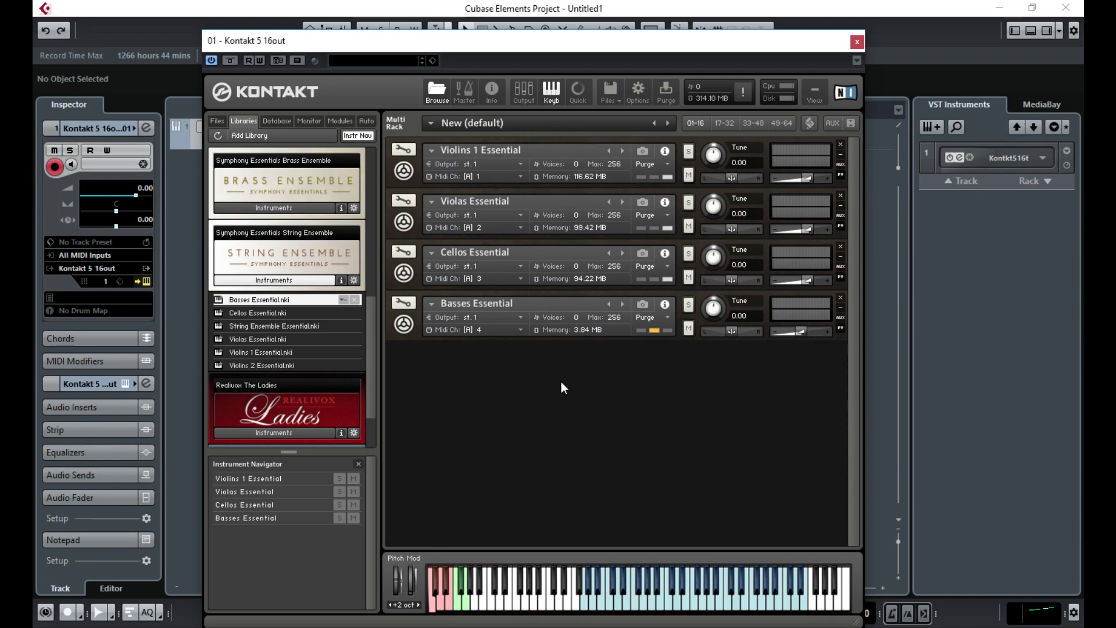
pyautogui.press('F3')
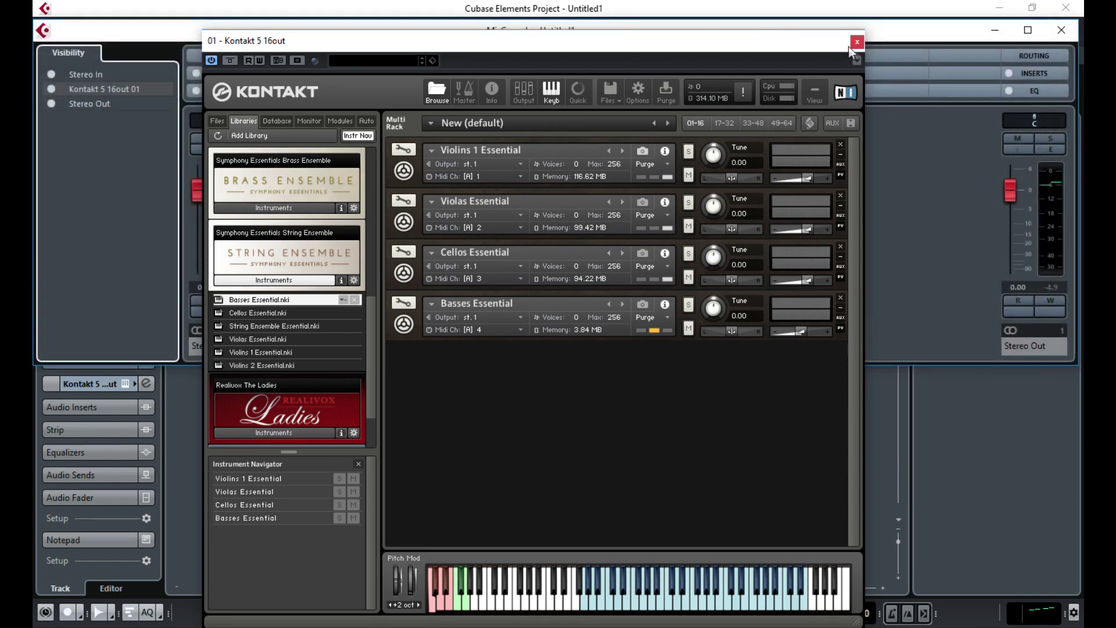
pyautogui.click(856, 43)
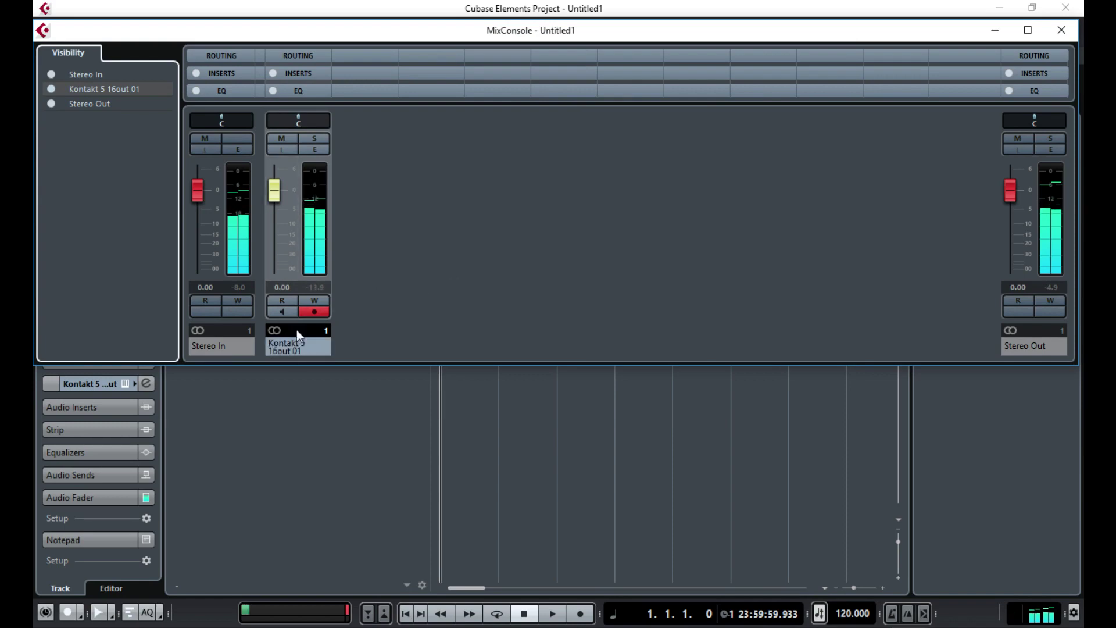
pyautogui.moveTo(284, 350)
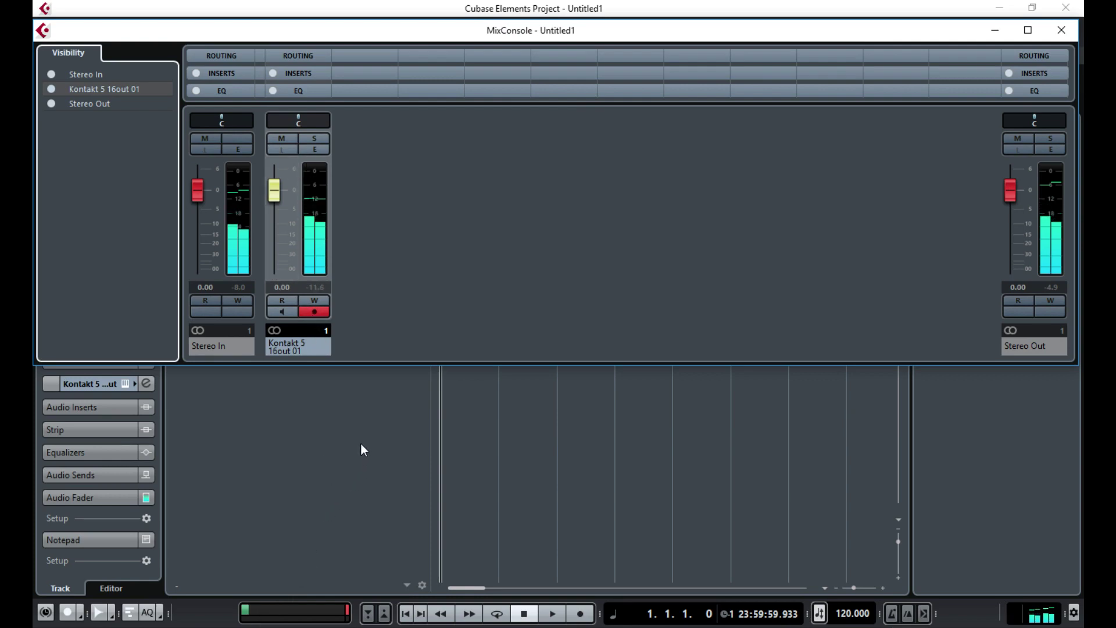
pyautogui.press('F3')
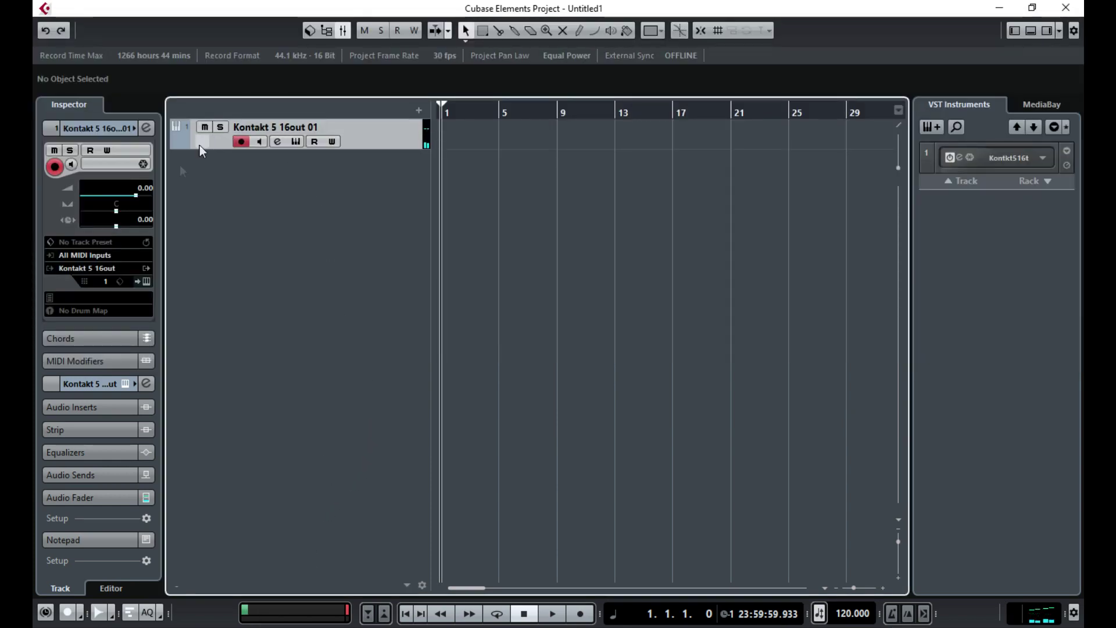
pyautogui.click(147, 281)
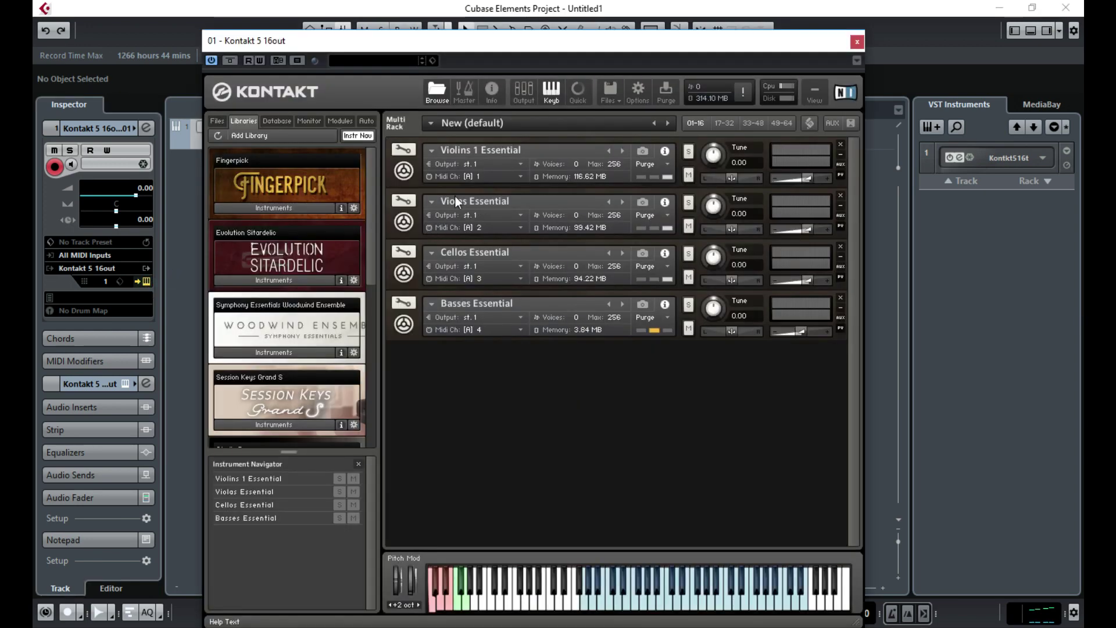
pyautogui.click(463, 192)
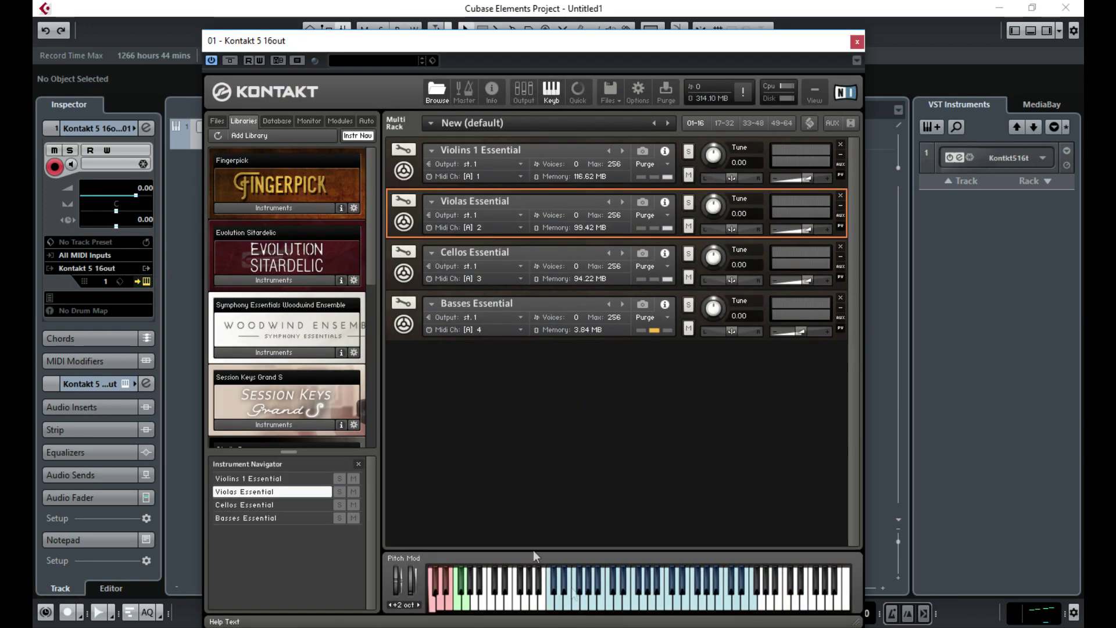
pyautogui.click(633, 598)
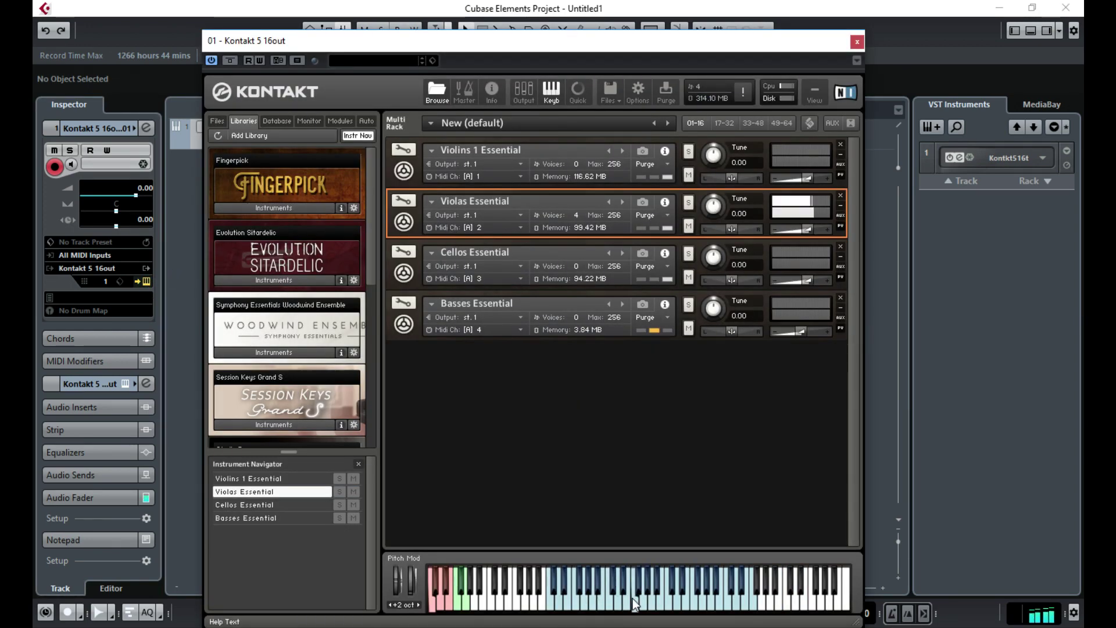
pyautogui.press('F3')
pyautogui.moveTo(702, 51); pyautogui.dragTo(0, 83)
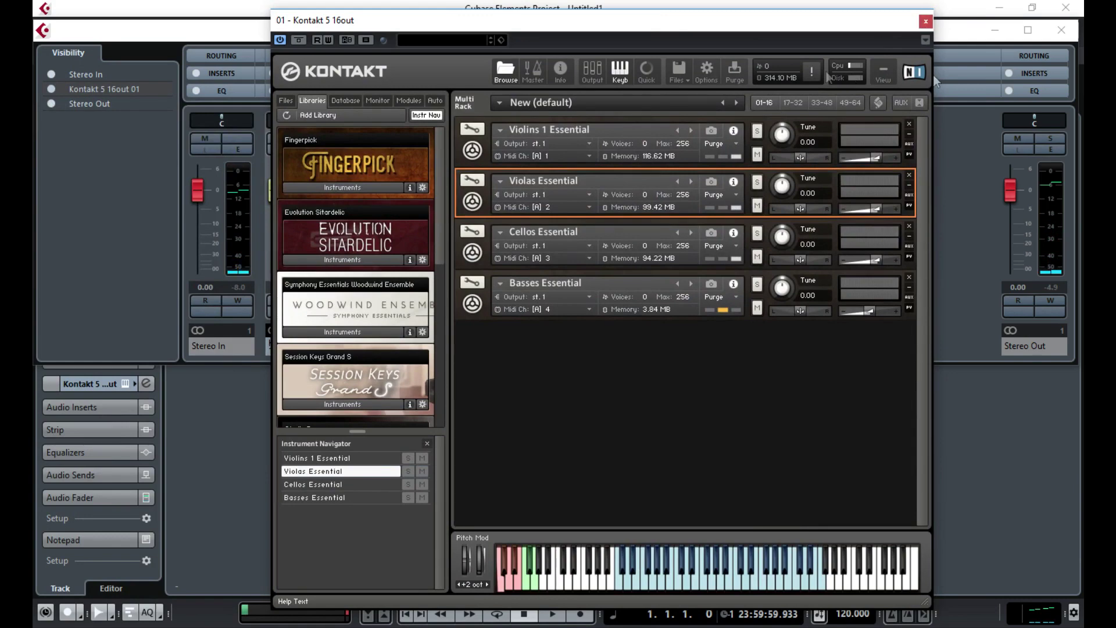
# - Batch-create one Kontakt output channel per loaded string instrument, replacing st.1
pyautogui.click(1062, 30)
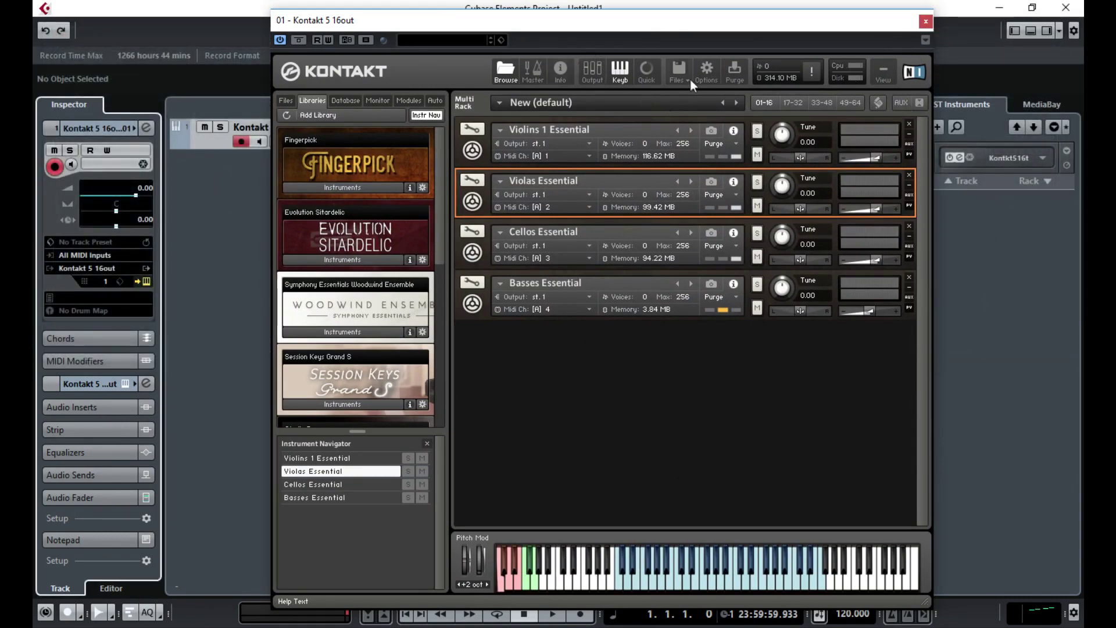
pyautogui.click(591, 72)
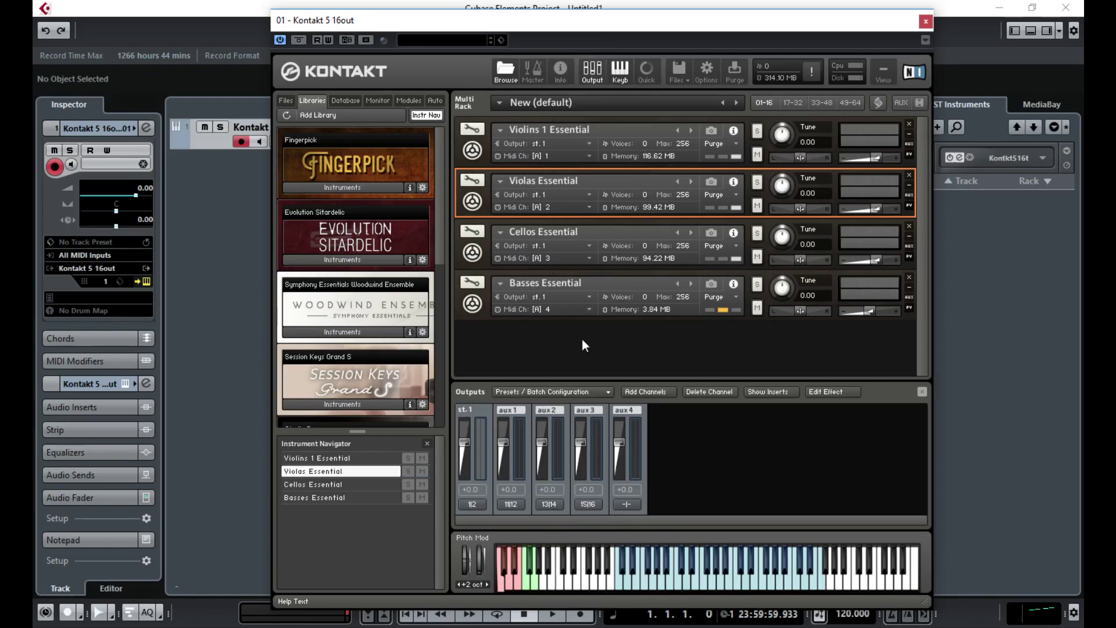
pyautogui.click(578, 393)
pyautogui.moveTo(523, 431)
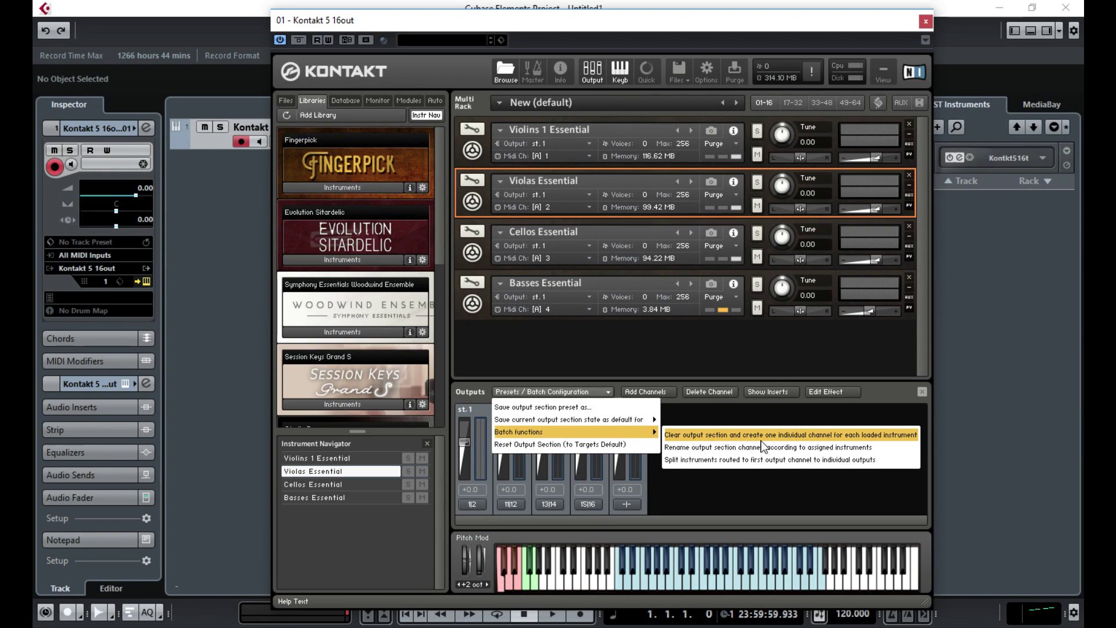
pyautogui.click(863, 436)
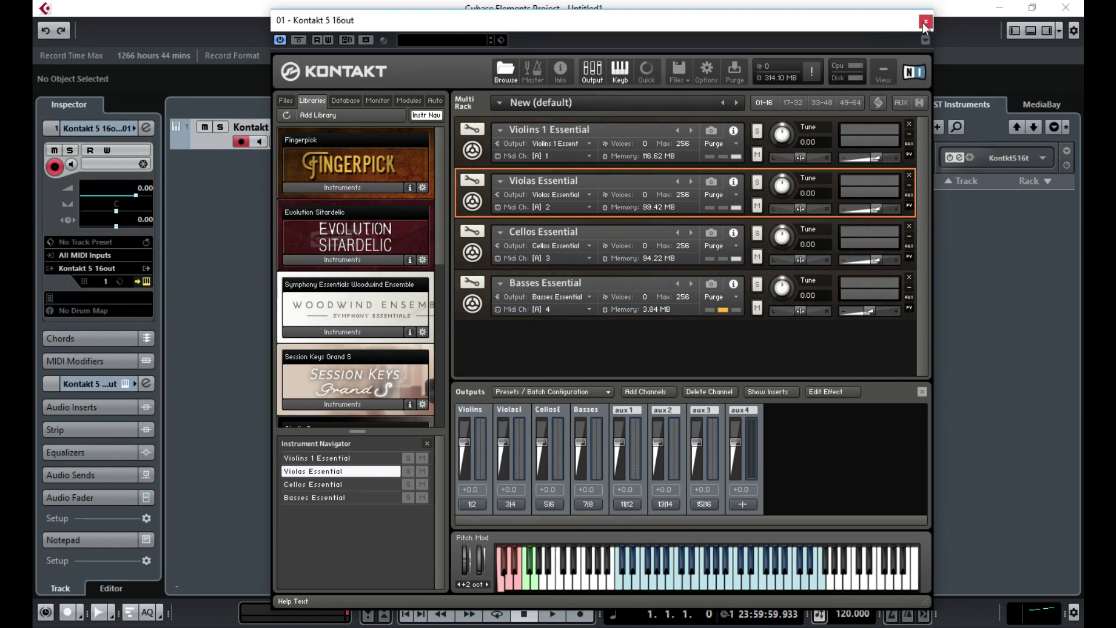
pyautogui.click(563, 226)
# - Test a cellos note, open the mixer and turn off Kontakt's Always on Top
pyautogui.click(663, 583)
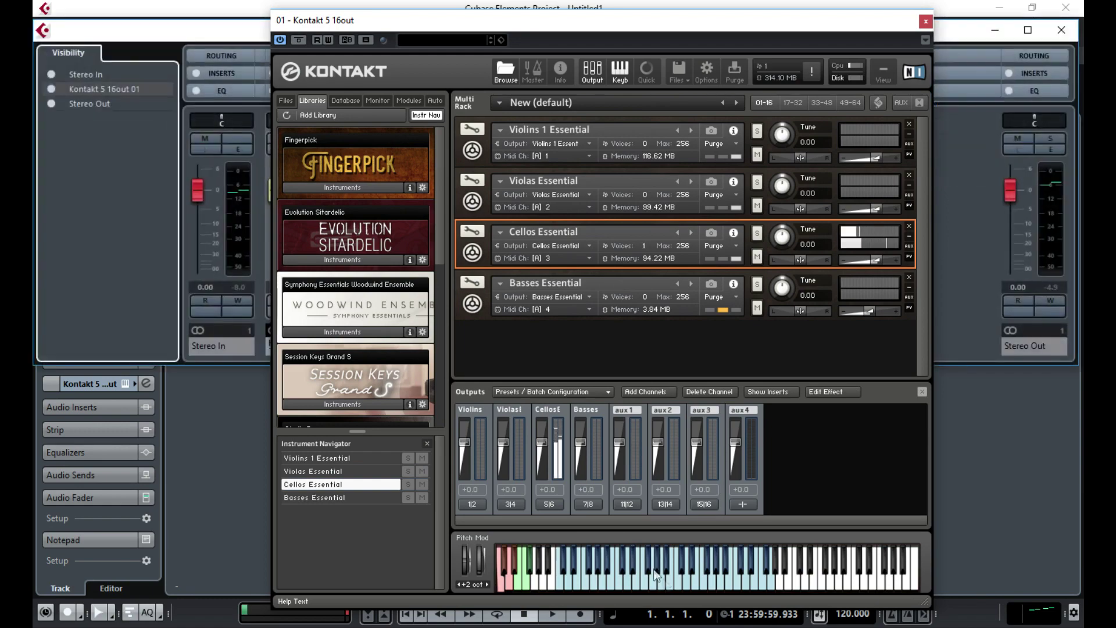
pyautogui.press('F3')
pyautogui.moveTo(887, 26); pyautogui.dragTo(148, 59)
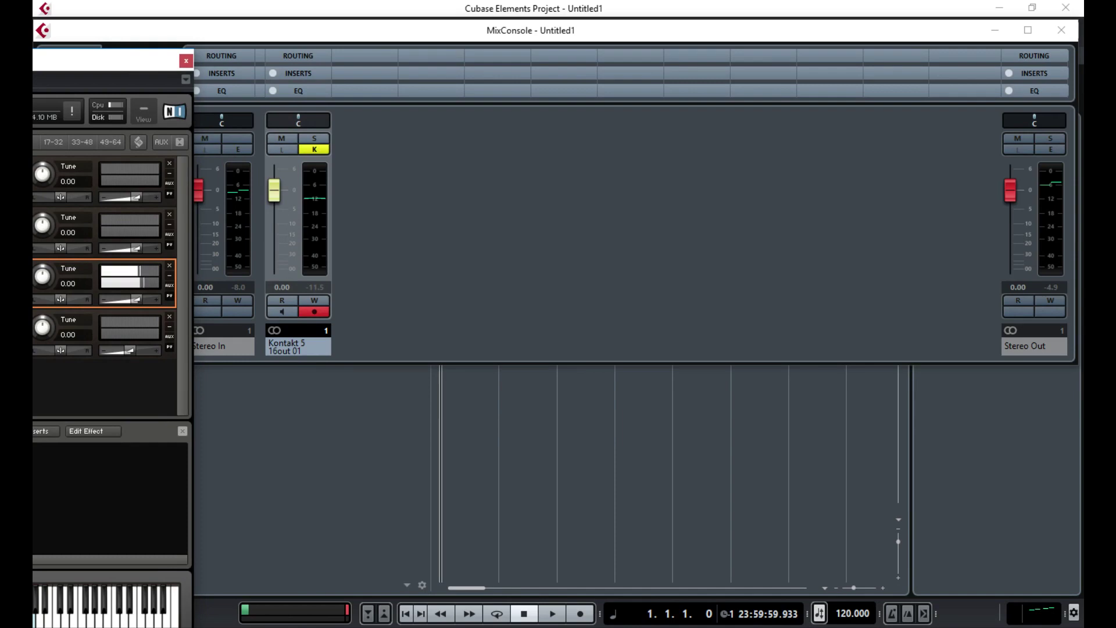
pyautogui.rightClick(135, 76)
pyautogui.click(169, 89)
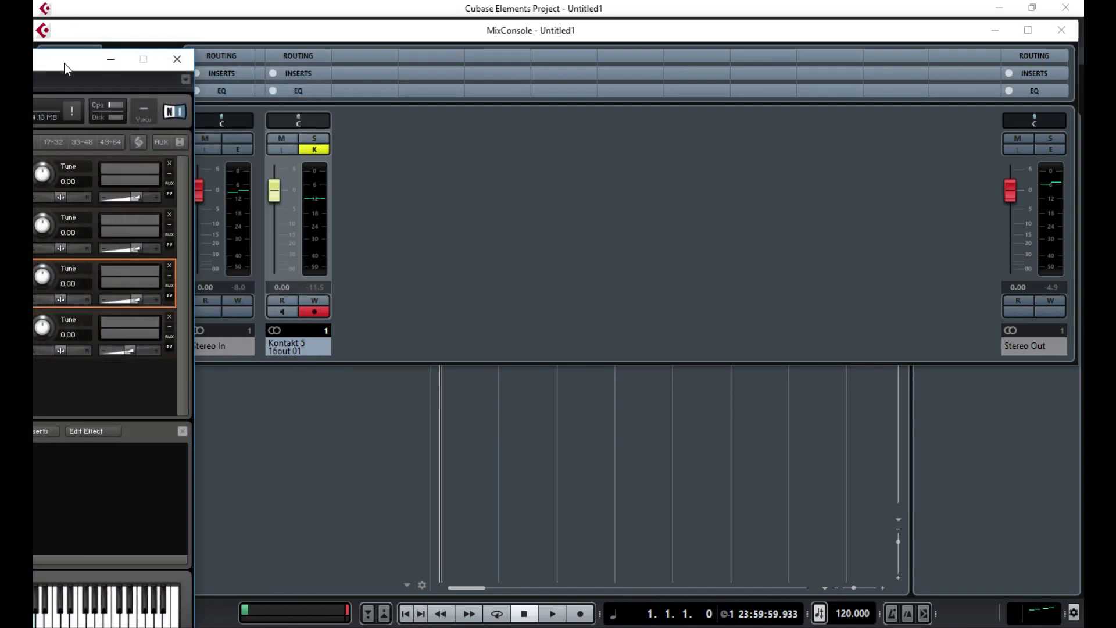
pyautogui.moveTo(65, 69); pyautogui.dragTo(890, 40)
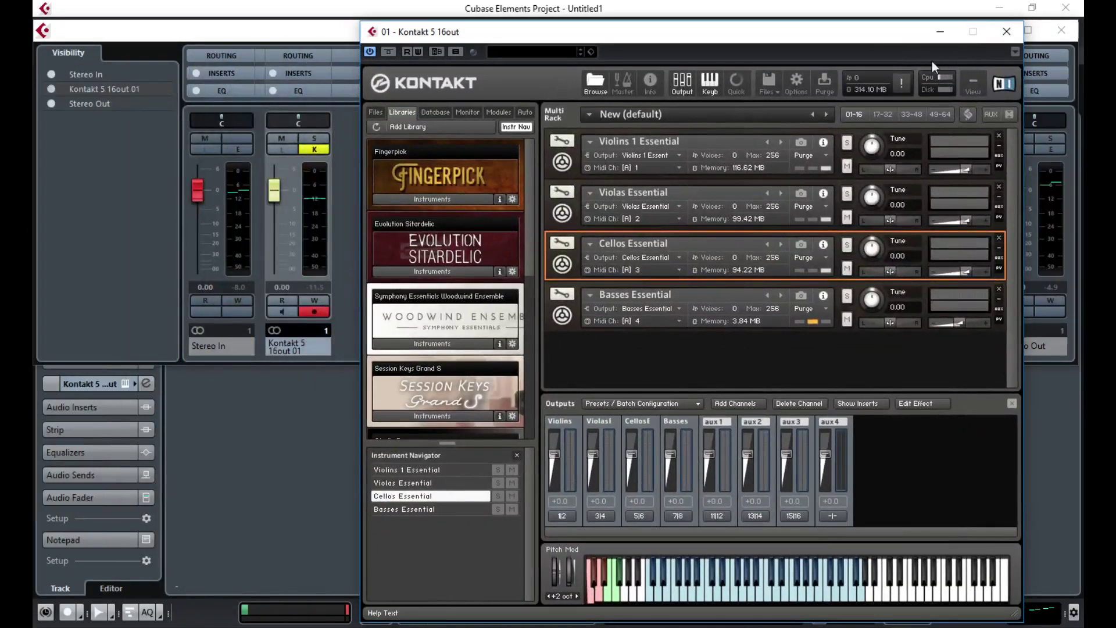
# - Play a test note on Violins 1 Essential and close the Kontakt window
pyautogui.click(576, 169)
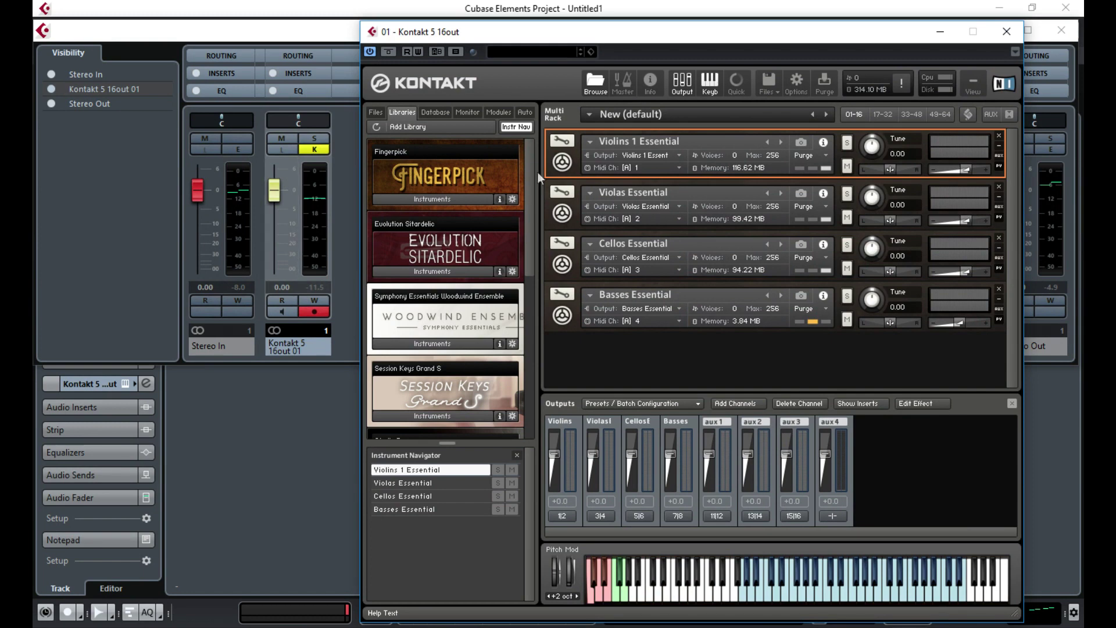
pyautogui.click(810, 591)
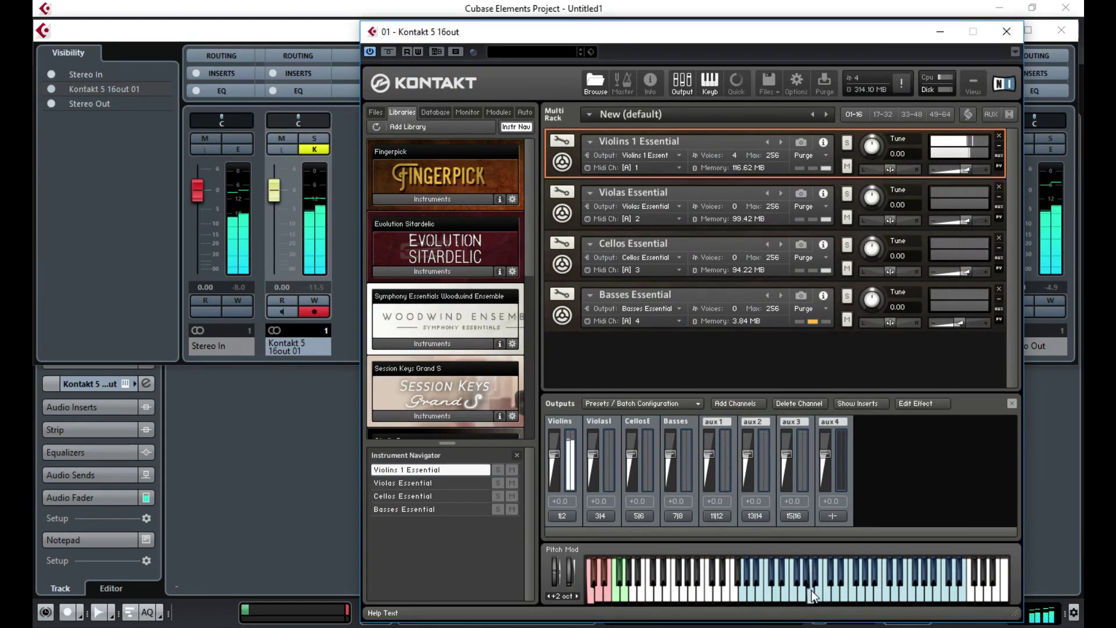
pyautogui.click(1010, 36)
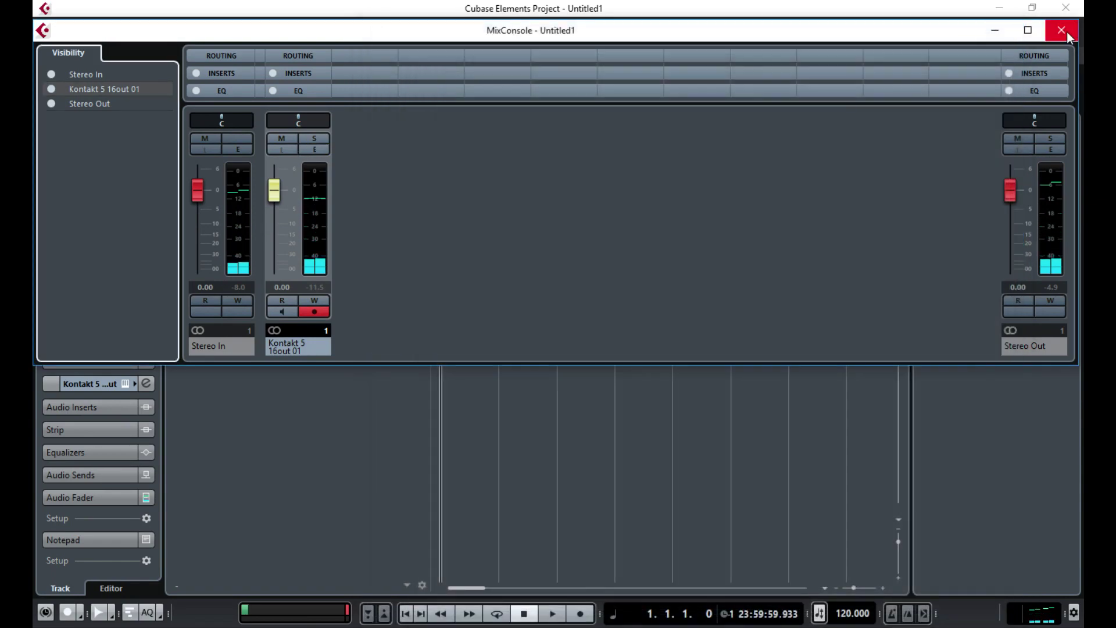
# - Activate Kontakt's extra aux outputs in the VST Instruments rack and hide the side panel
pyautogui.click(1064, 31)
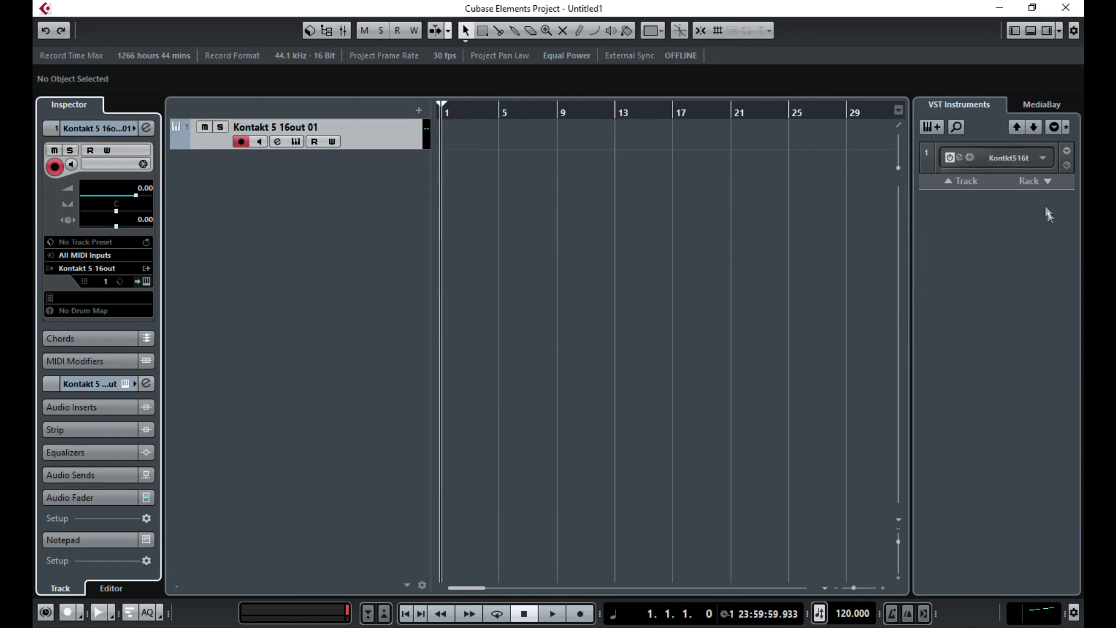
pyautogui.click(1043, 160)
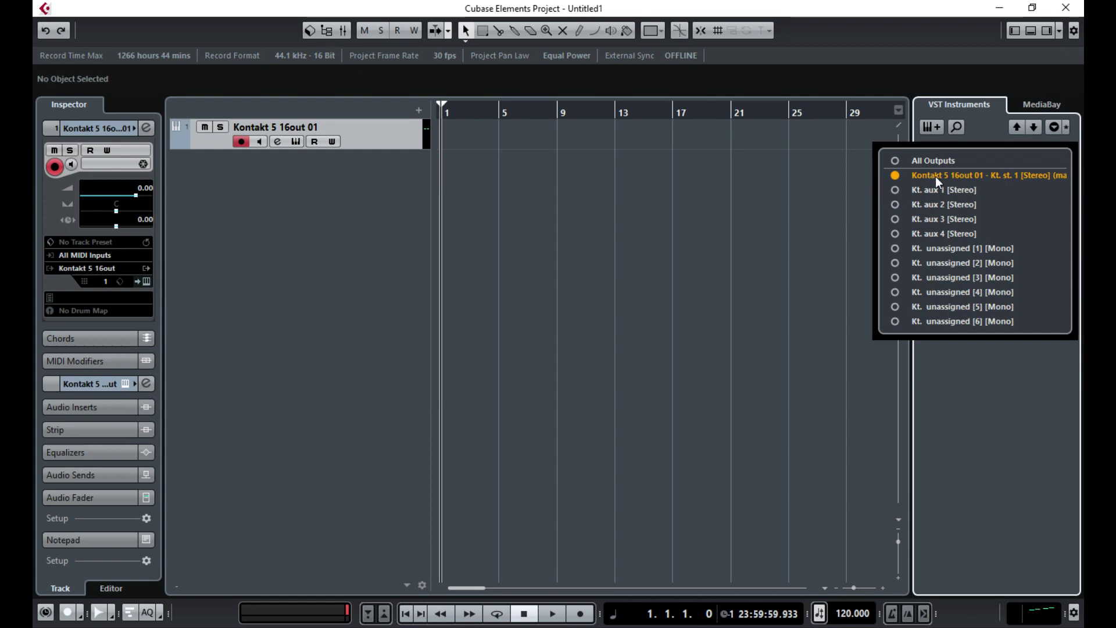
pyautogui.click(895, 189)
pyautogui.click(895, 204)
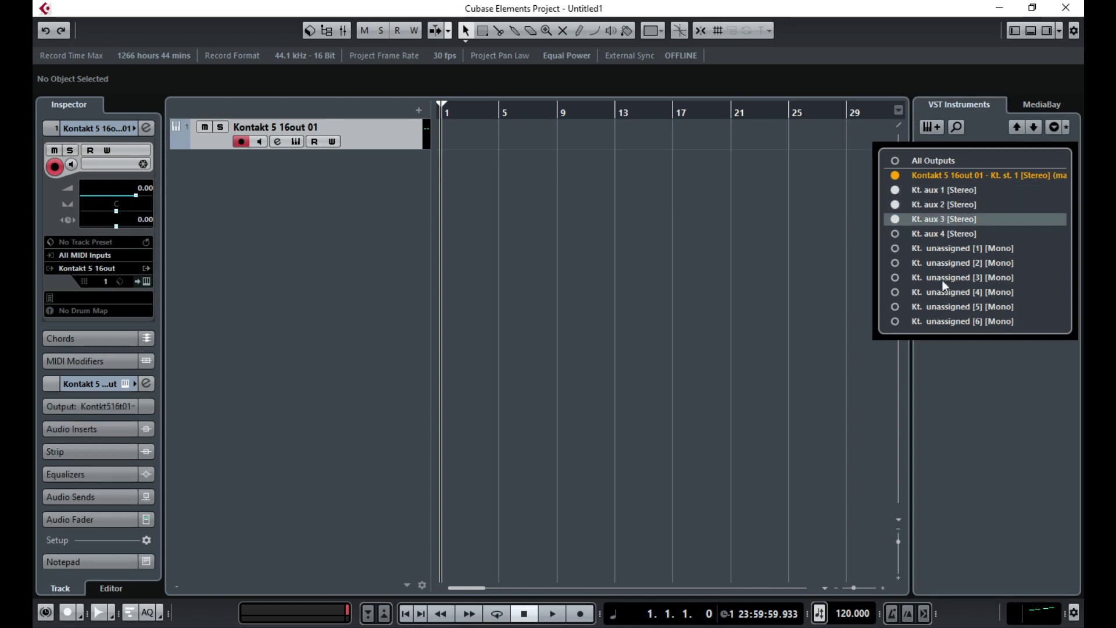
pyautogui.click(989, 384)
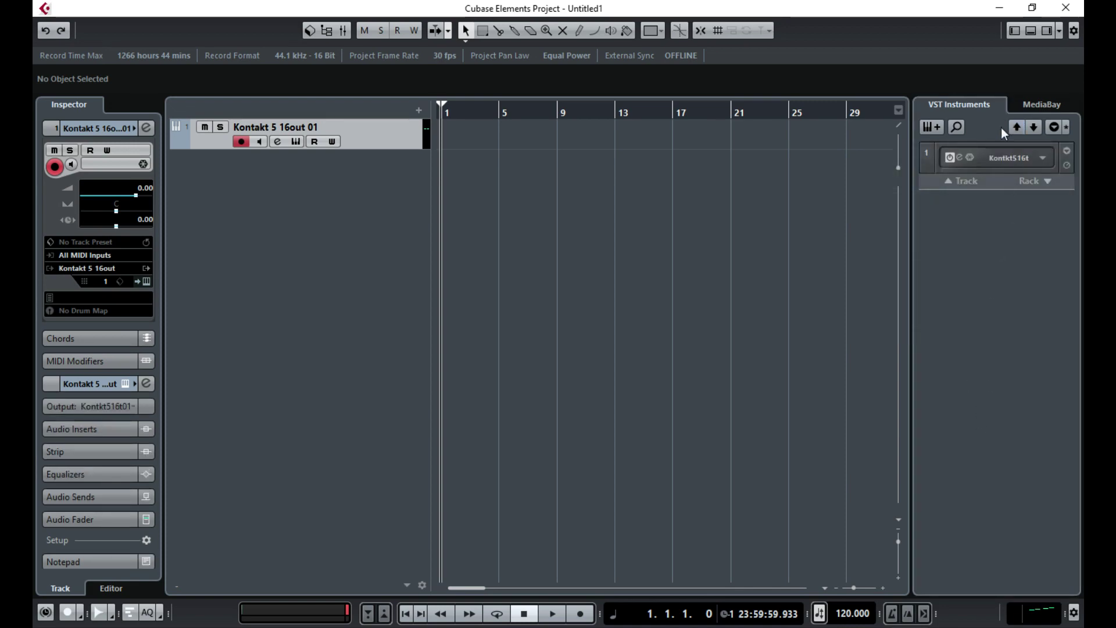
pyautogui.click(1047, 30)
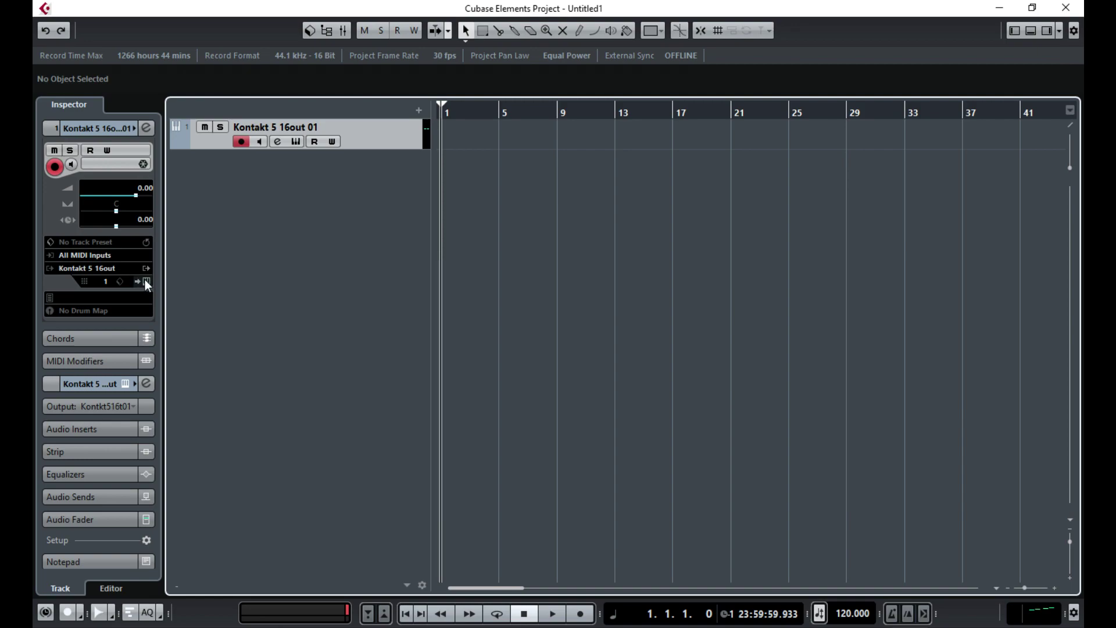
pyautogui.click(145, 281)
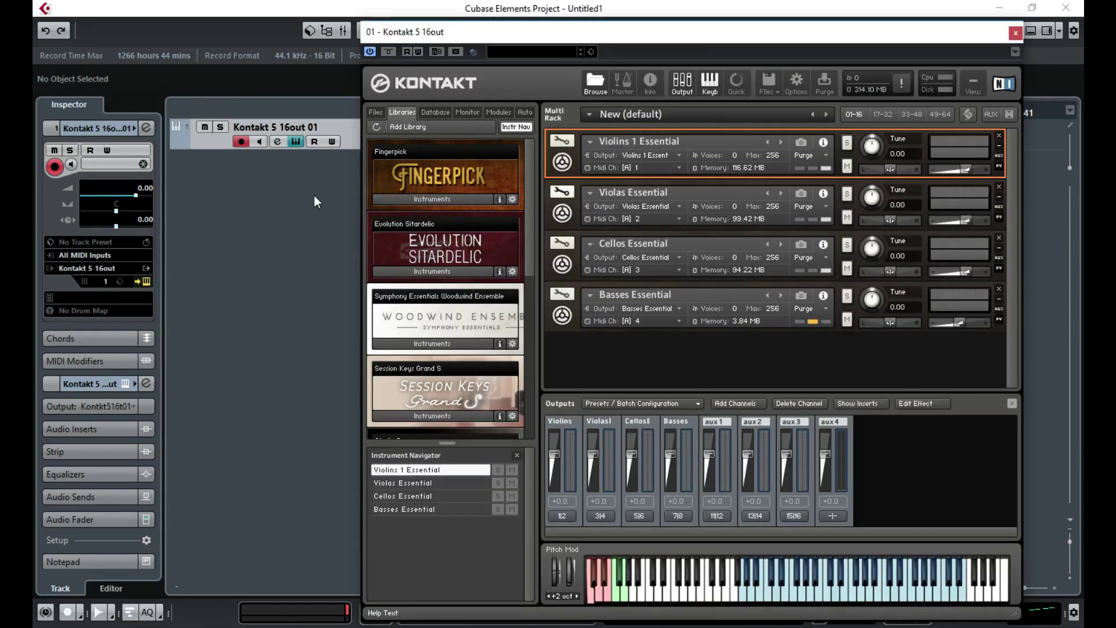
# - Open the mixer and arrange the Kontakt window so channels and keyboard are visible
pyautogui.press('F3')
pyautogui.moveTo(553, 42); pyautogui.dragTo(399, 410)
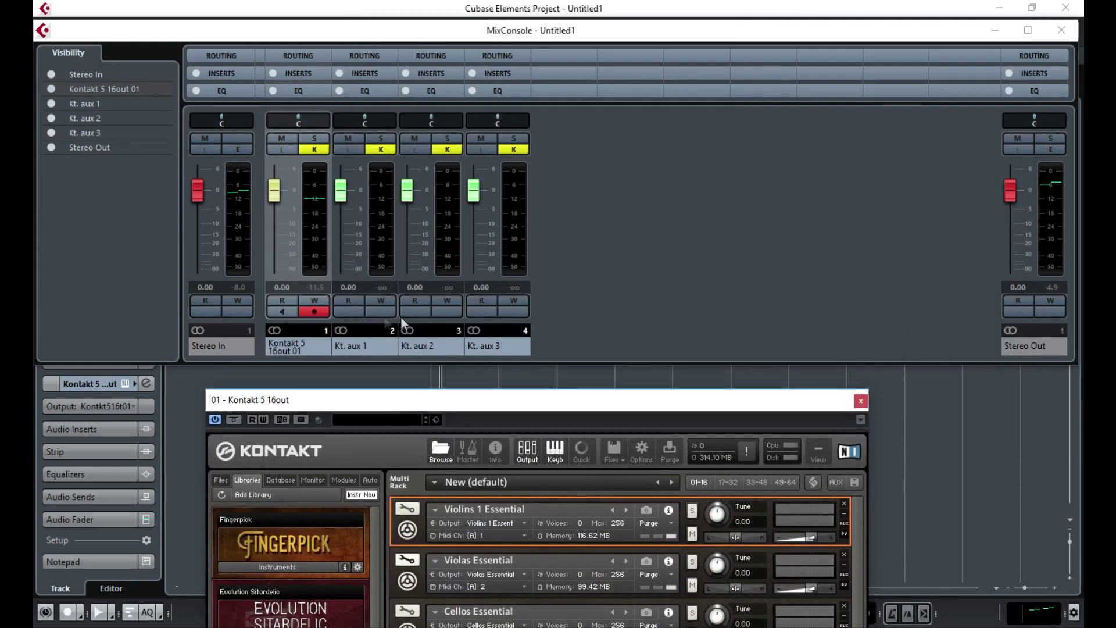
pyautogui.moveTo(553, 399); pyautogui.dragTo(822, 93)
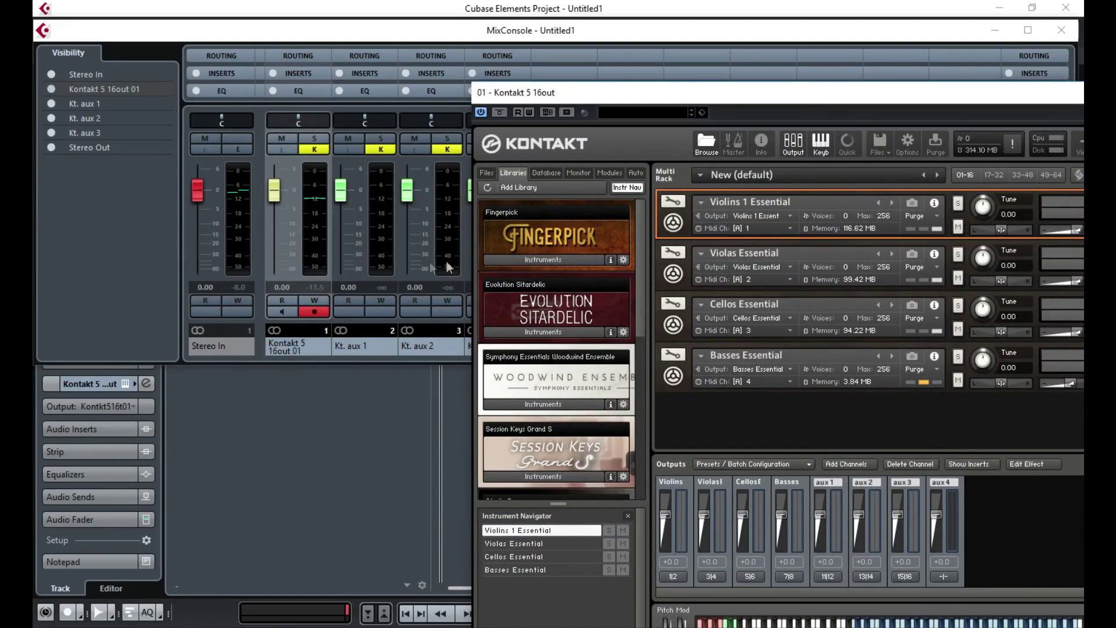
pyautogui.moveTo(829, 97); pyautogui.dragTo(839, 1)
# - Play test notes on violins, violas and cellos, then select Basses Essential
pyautogui.click(963, 557)
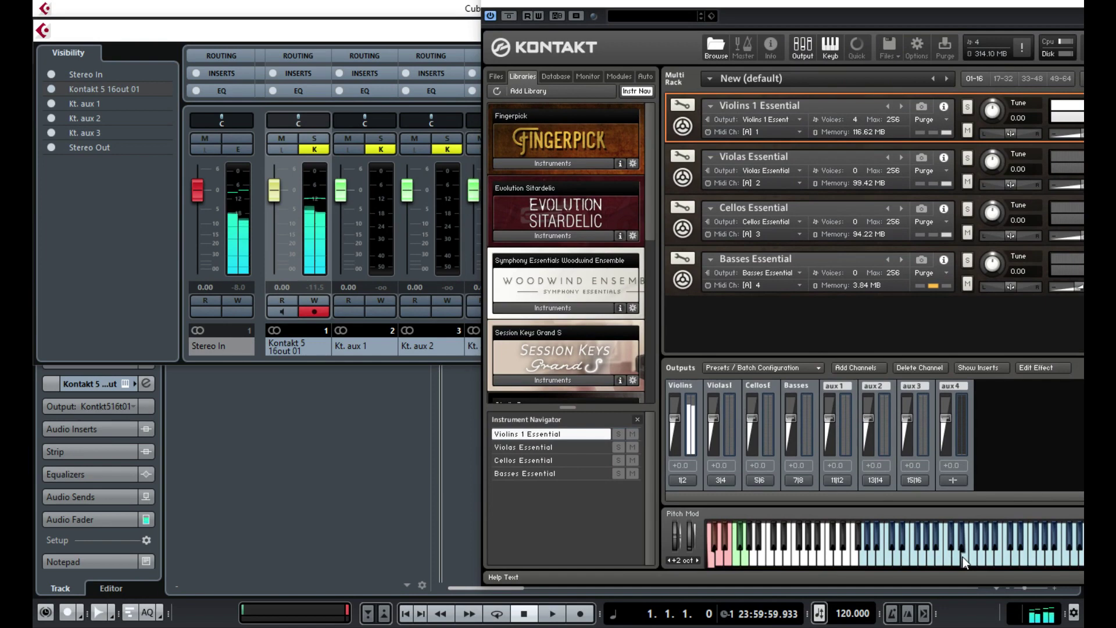
pyautogui.click(738, 147)
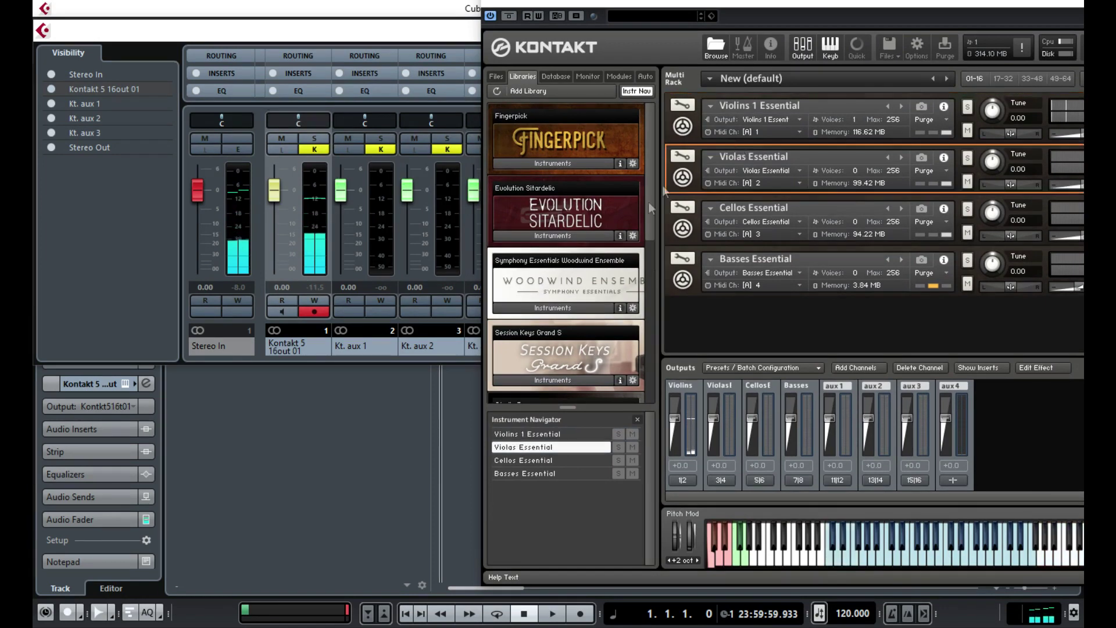
pyautogui.click(901, 555)
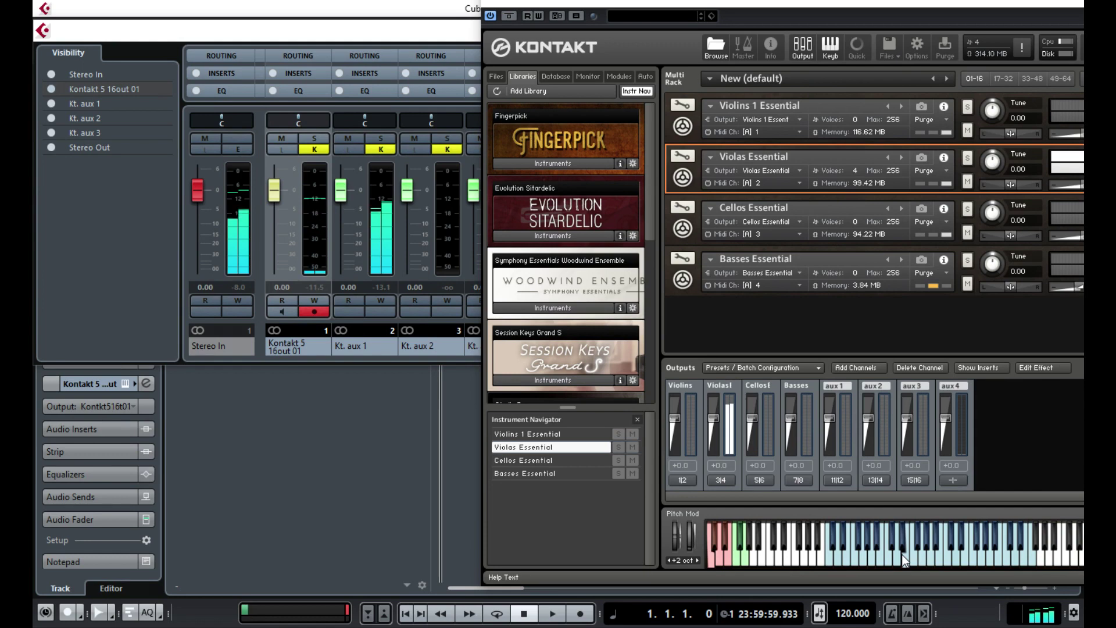
pyautogui.click(742, 199)
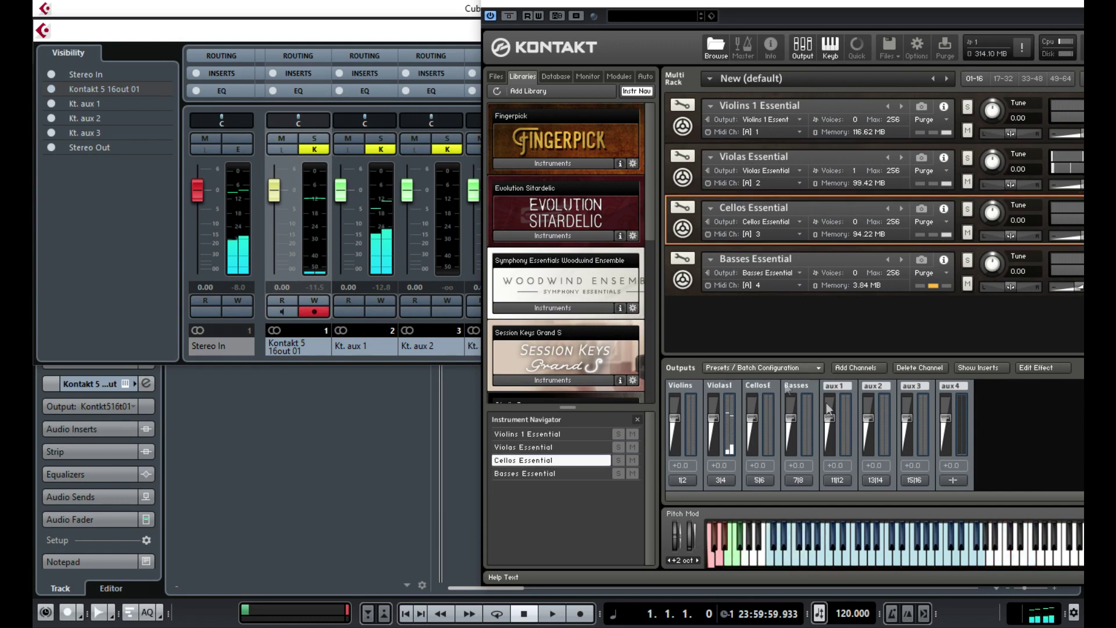
pyautogui.click(880, 561)
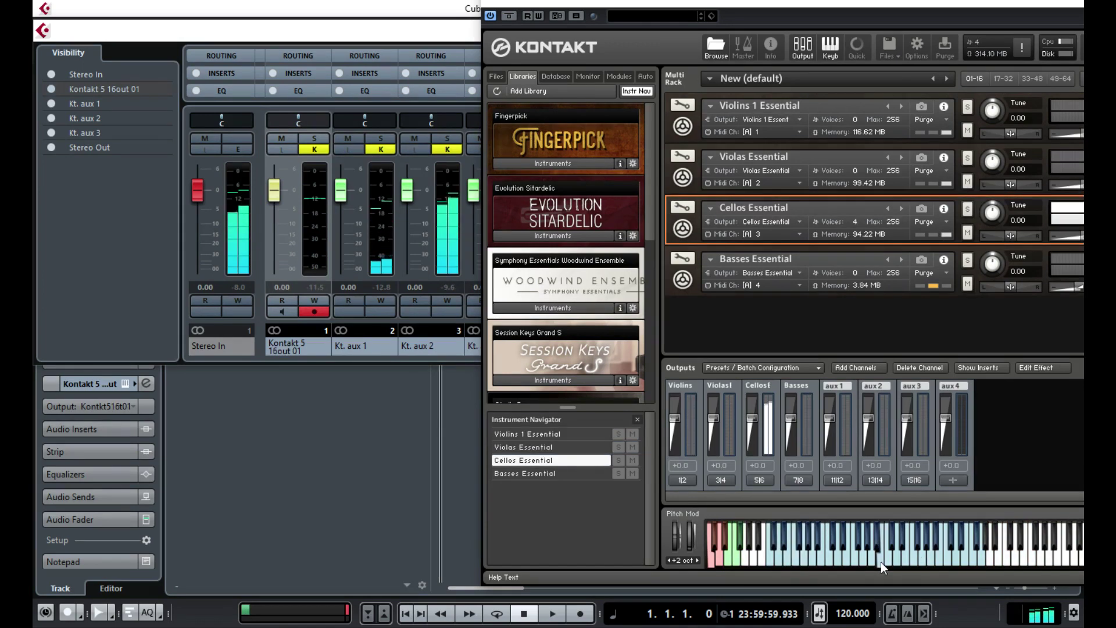
pyautogui.click(699, 279)
pyautogui.moveTo(704, 12); pyautogui.dragTo(773, 23)
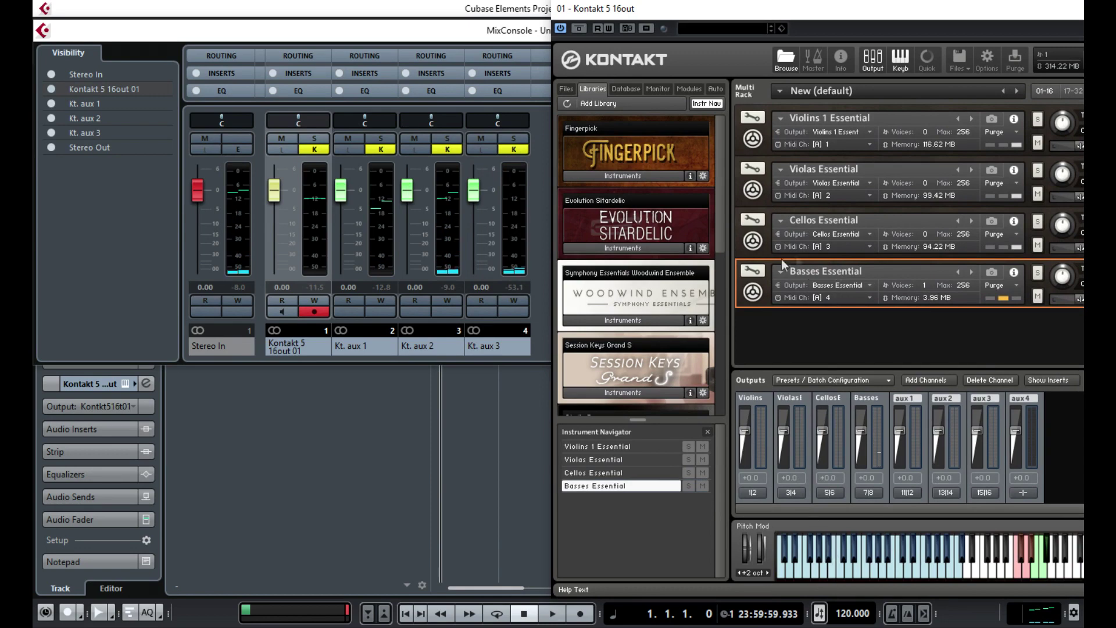
# - Expand Basses Essential, play two notes to check Kt. aux 3, collapse it and centre Kontakt
pyautogui.click(781, 271)
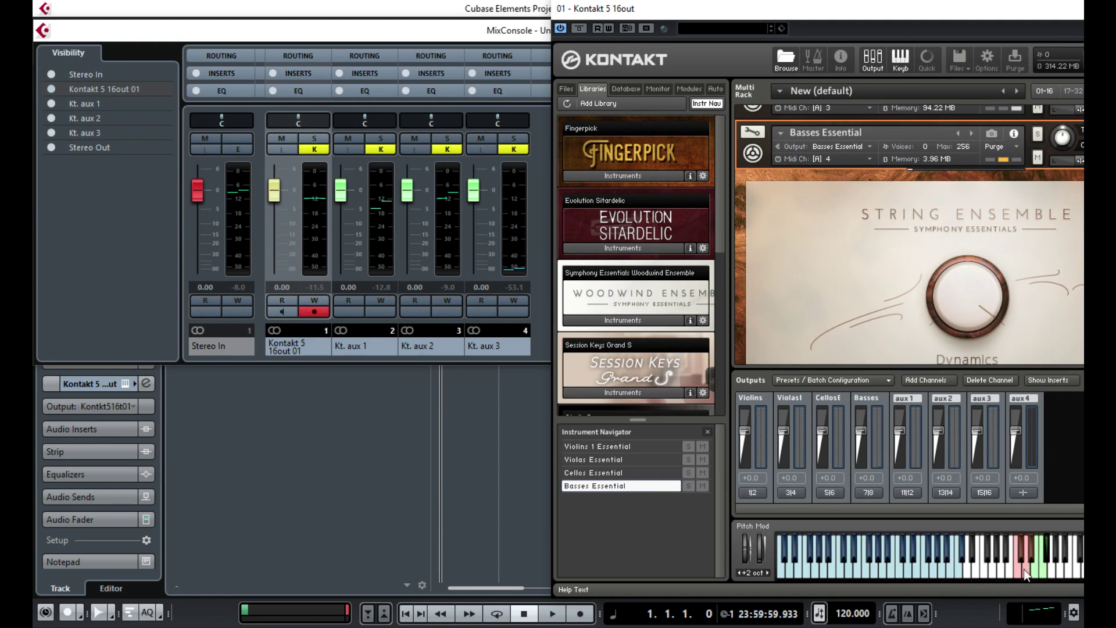
pyautogui.click(838, 570)
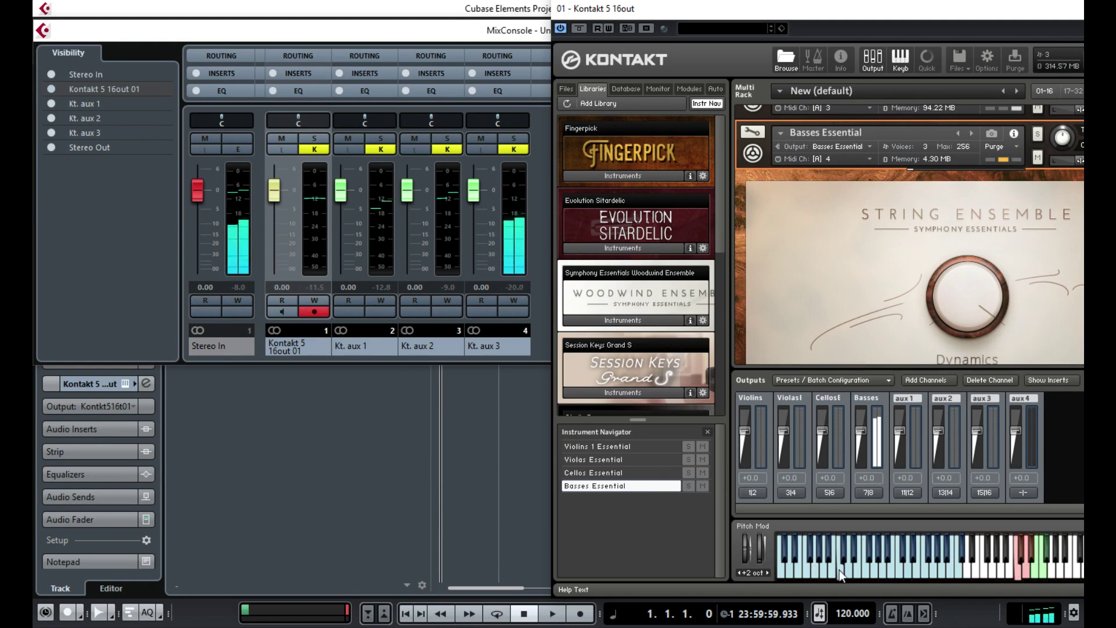
pyautogui.click(843, 565)
pyautogui.click(835, 289)
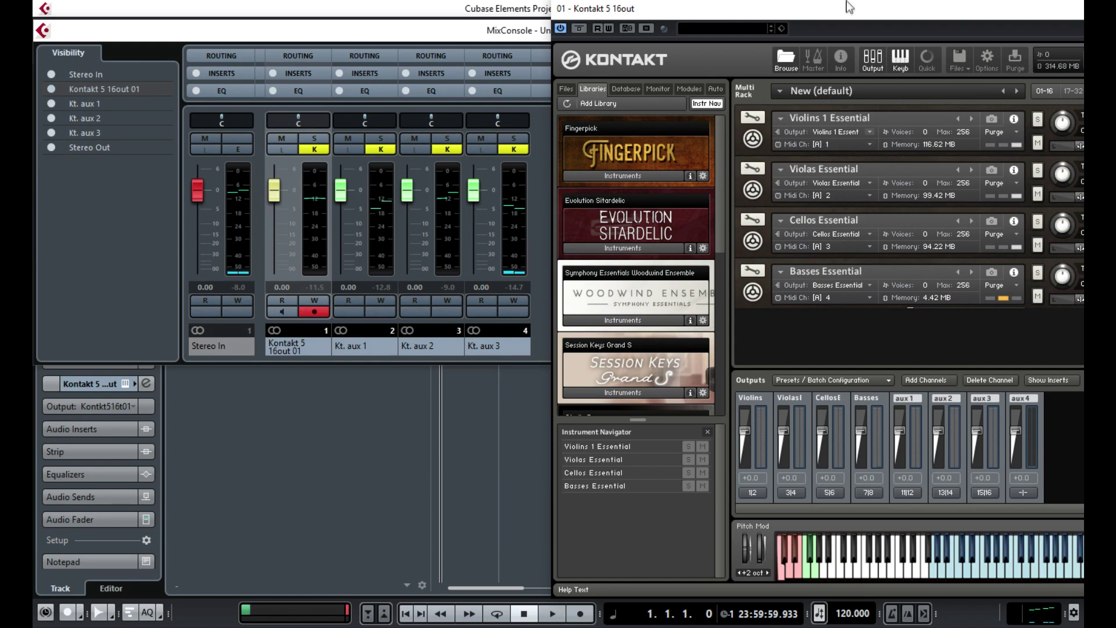
pyautogui.moveTo(850, 7); pyautogui.dragTo(430, 125)
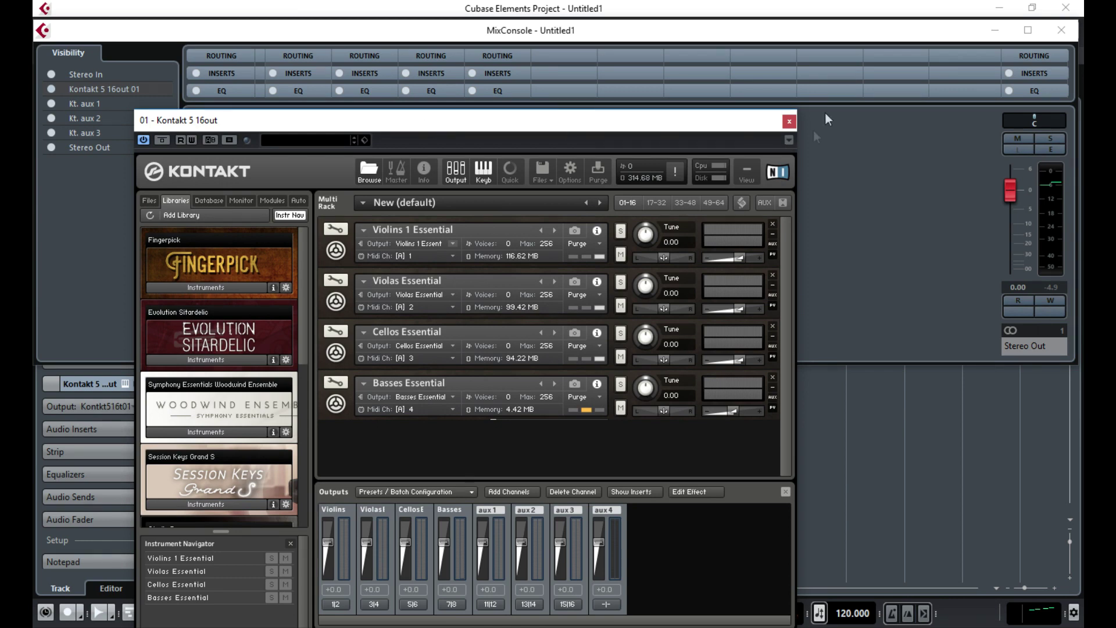
# - Close Kontakt and the mixer, leaving the track's MIDI input on All MIDI Inputs
pyautogui.click(789, 121)
pyautogui.click(1072, 33)
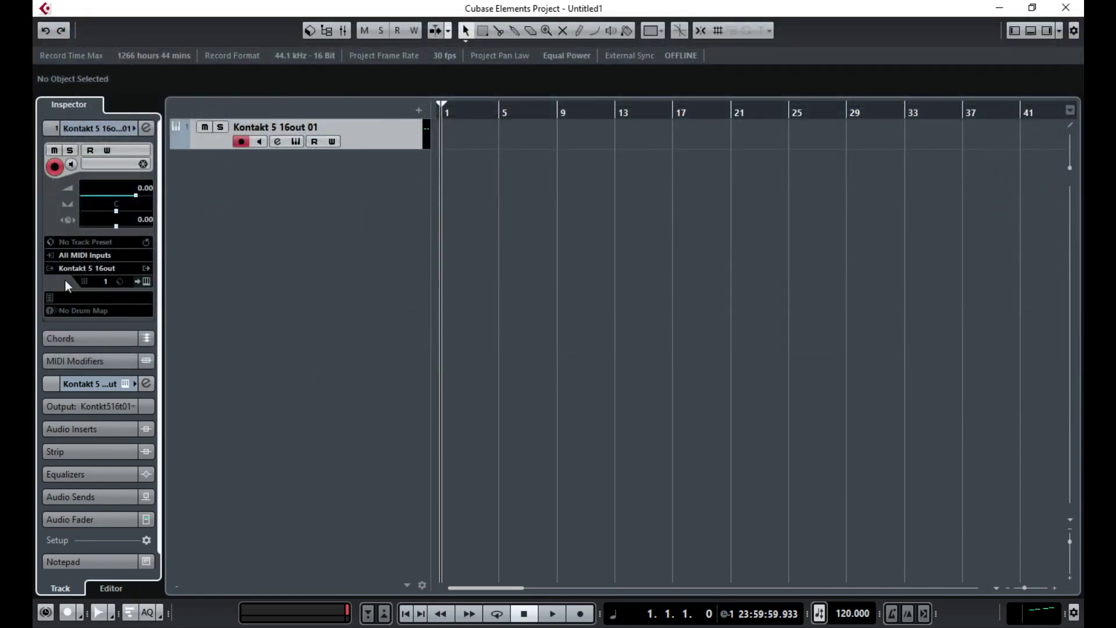
pyautogui.click(98, 256)
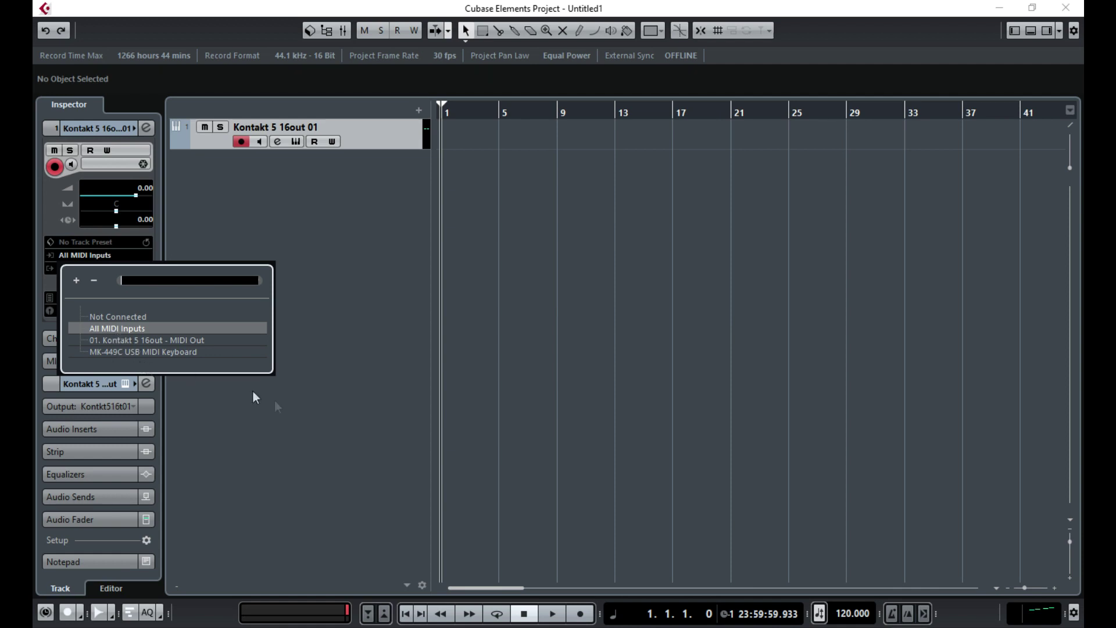
pyautogui.click(346, 473)
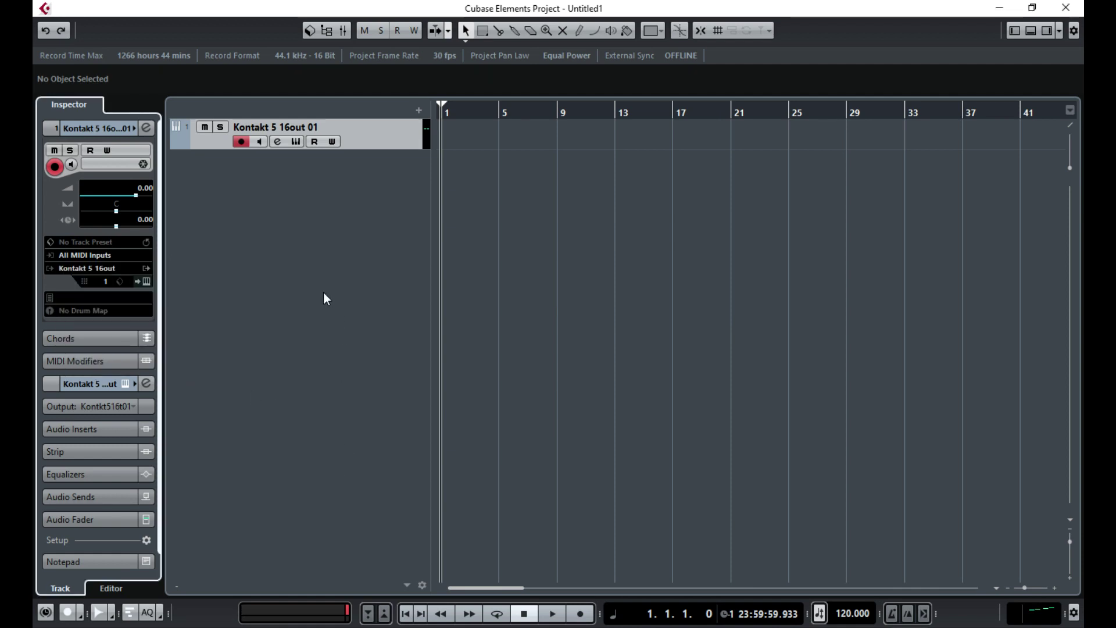